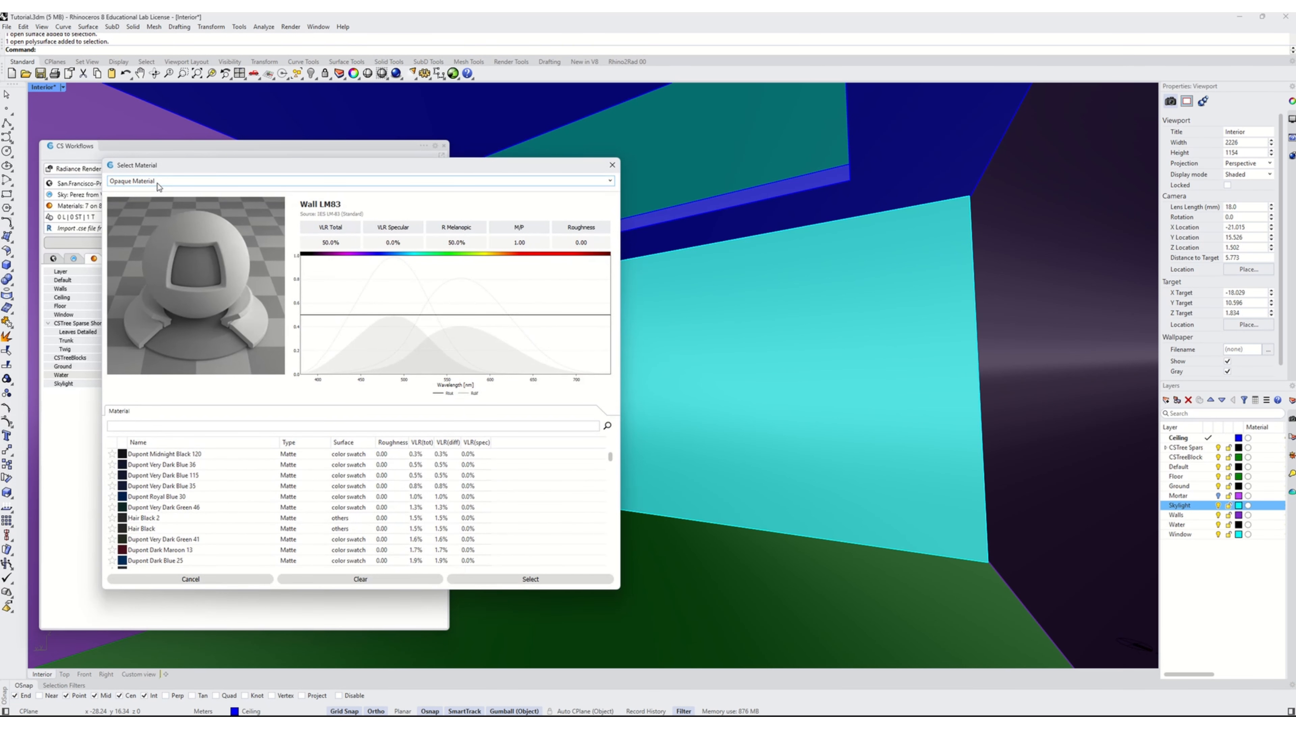
Switch the material type to Custom Material and load the materials from C:\simulation\rad_materials
{"action": "left_click", "coordinate": [158, 182]}
{"action": "left_click", "coordinate": [178, 262]}
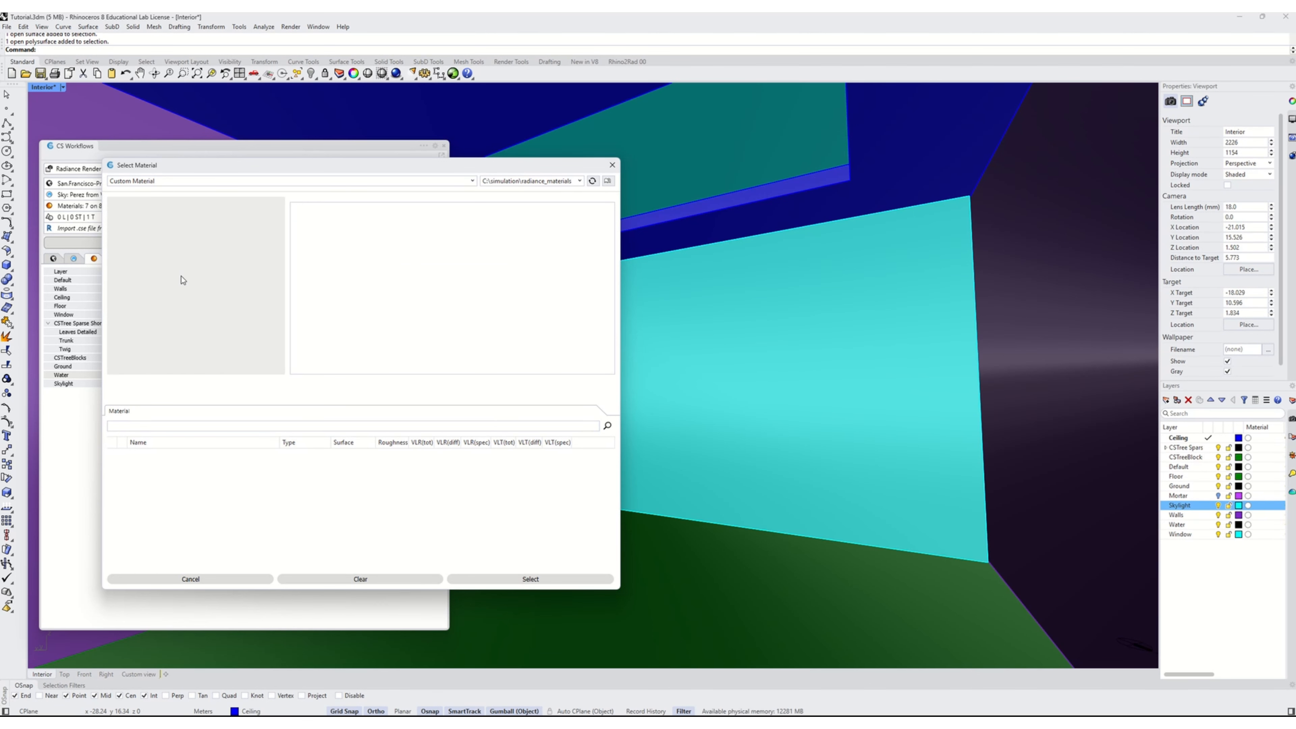
{"action": "left_click", "coordinate": [550, 180]}
{"action": "left_click", "coordinate": [530, 202]}
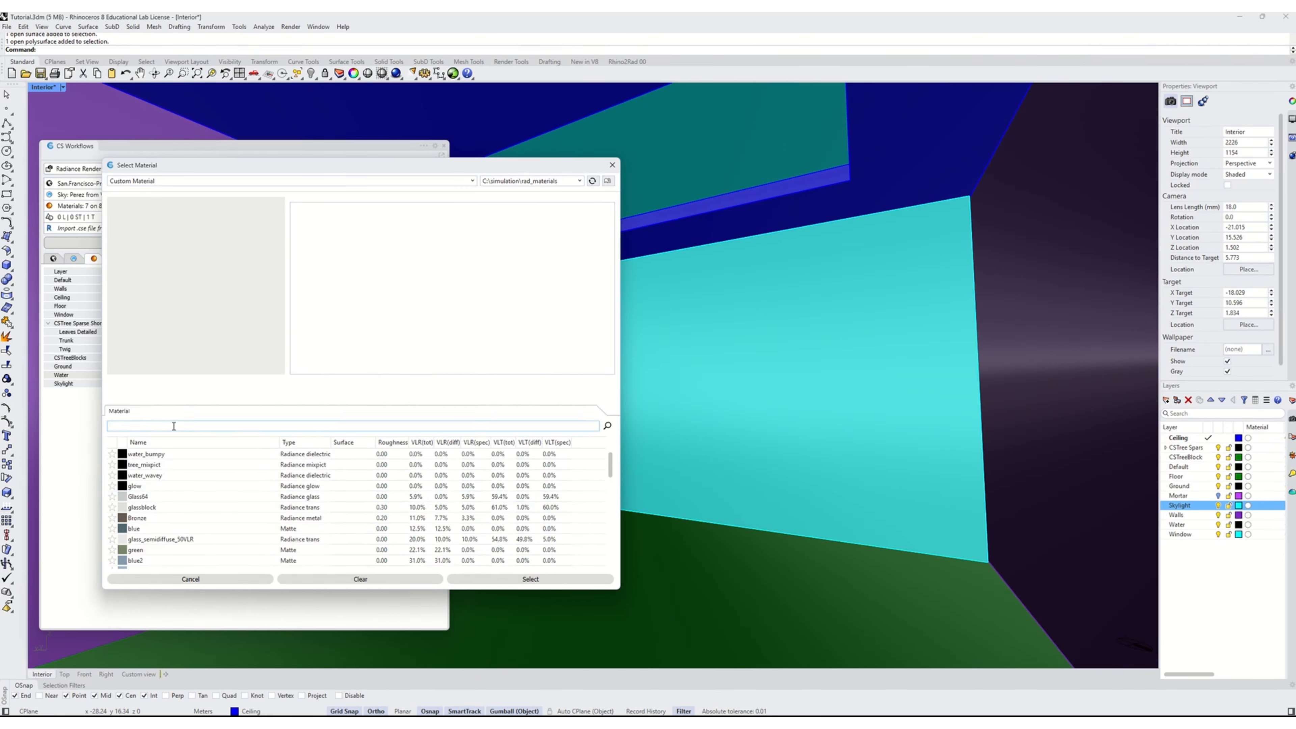
Sort the custom materials by name and compare the definitions of water_wavey and water_bumpy
{"action": "left_click", "coordinate": [153, 442]}
{"action": "left_click", "coordinate": [162, 486]}
{"action": "scroll", "coordinate": [168, 511], "scroll_direction": "down", "scroll_amount": 13}
{"action": "left_click", "coordinate": [153, 518]}
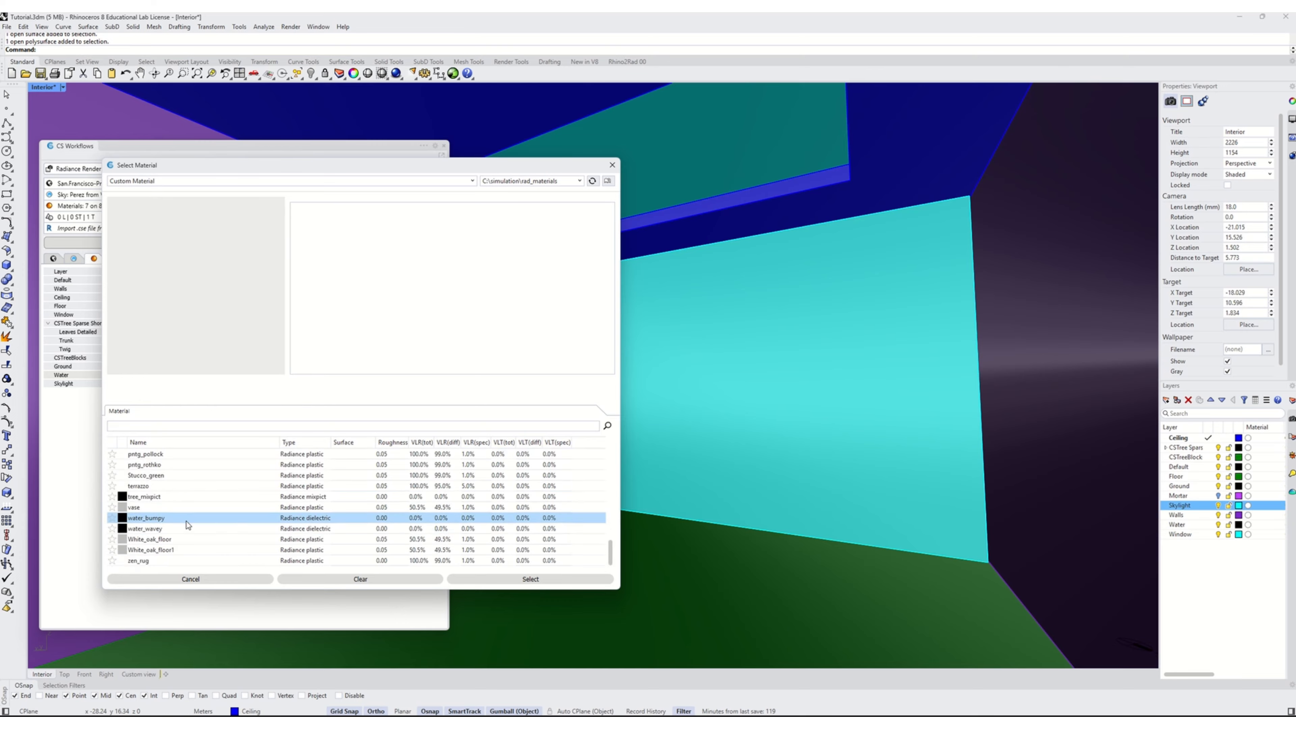
{"action": "left_click", "coordinate": [154, 529]}
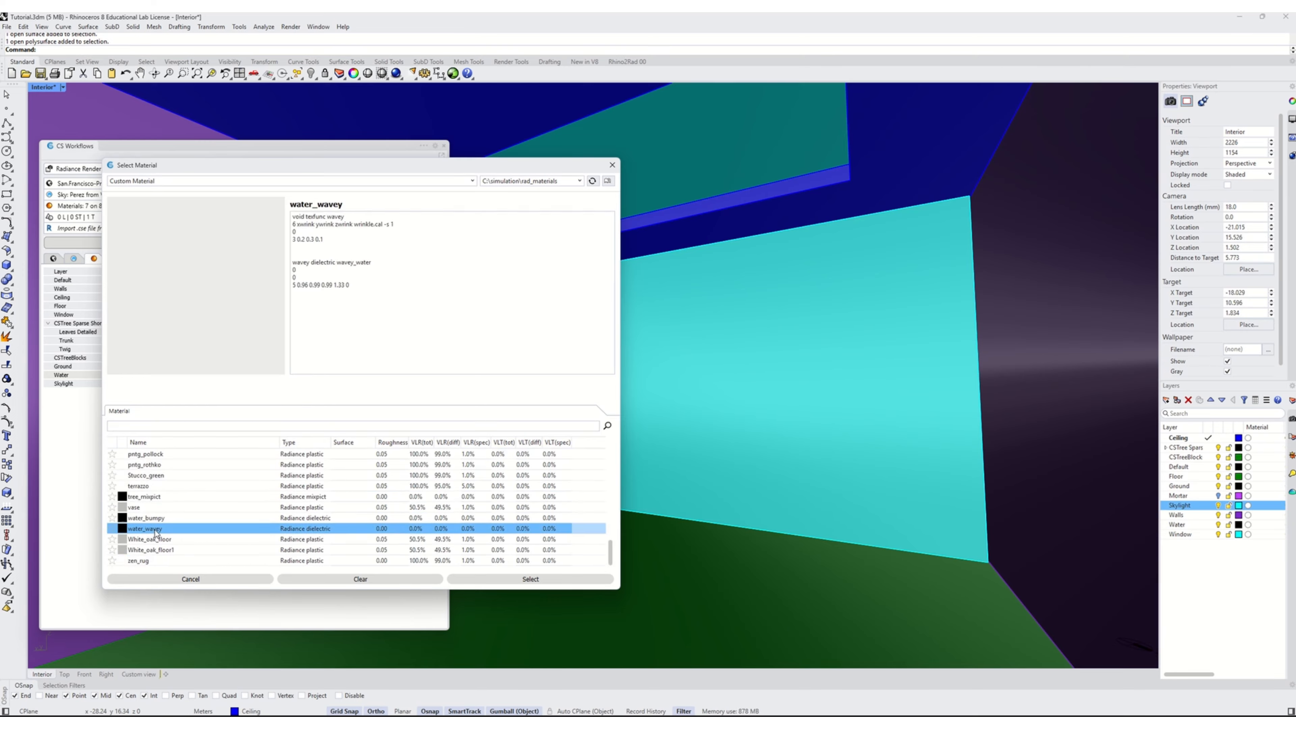
{"action": "left_click", "coordinate": [160, 521]}
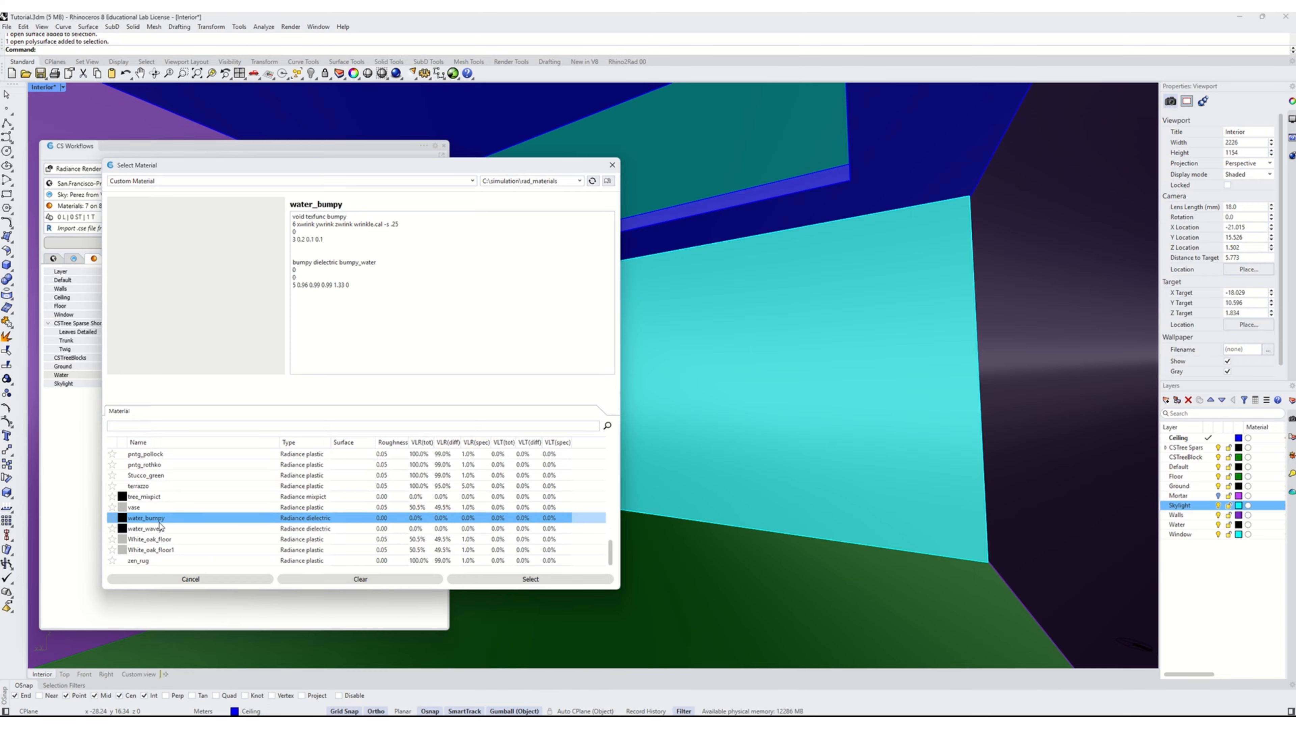
{"action": "left_click", "coordinate": [160, 527]}
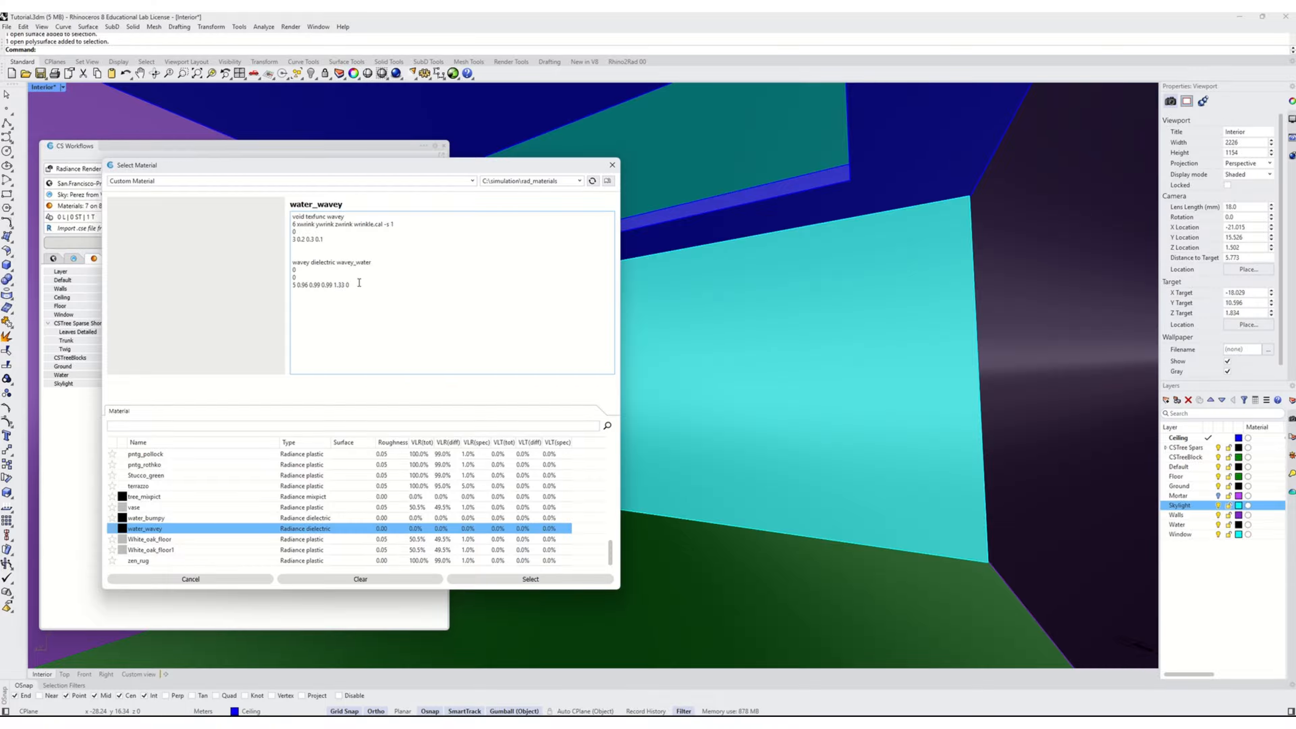
Examine the dielectric part of the water_wavey definition, including its modifier name and parameter values
{"action": "left_click_drag", "start_coordinate": [311, 262], "coordinate": [335, 261]}
{"action": "left_click", "coordinate": [384, 292]}
{"action": "double_click", "coordinate": [337, 285]}
{"action": "left_click", "coordinate": [401, 282]}
{"action": "left_click_drag", "start_coordinate": [310, 264], "coordinate": [335, 264]}
{"action": "left_click", "coordinate": [356, 267]}
{"action": "left_click_drag", "start_coordinate": [298, 286], "coordinate": [334, 285]}
{"action": "left_click", "coordinate": [323, 284]}
{"action": "left_click", "coordinate": [342, 274]}
{"action": "left_click_drag", "start_coordinate": [307, 285], "coordinate": [299, 283]}
{"action": "left_click", "coordinate": [362, 295]}
{"action": "left_click_drag", "start_coordinate": [335, 261], "coordinate": [311, 262]}
Examine the texture function of water_wavey, including the wrinkle.cal reference, its scale factor and the three amplitude values
{"action": "left_click", "coordinate": [348, 234]}
{"action": "left_click_drag", "start_coordinate": [355, 223], "coordinate": [373, 225]}
{"action": "left_click_drag", "start_coordinate": [383, 224], "coordinate": [354, 225]}
{"action": "left_click", "coordinate": [349, 245]}
{"action": "mouse_move", "coordinate": [296, 224]}
{"action": "left_mouse_down"}
{"action": "mouse_move", "coordinate": [345, 224]}
{"action": "mouse_move", "coordinate": [305, 239]}
{"action": "left_mouse_up"}
{"action": "double_click", "coordinate": [300, 240]}
{"action": "left_click_drag", "start_coordinate": [314, 239], "coordinate": [323, 236]}
{"action": "left_click", "coordinate": [329, 239]}
{"action": "left_click_drag", "start_coordinate": [395, 225], "coordinate": [386, 225]}
{"action": "left_click", "coordinate": [390, 225]}
{"action": "left_click_drag", "start_coordinate": [394, 225], "coordinate": [387, 223]}
{"action": "left_click", "coordinate": [346, 264]}
{"action": "left_click_drag", "start_coordinate": [324, 239], "coordinate": [298, 242]}
{"action": "left_click", "coordinate": [343, 240]}
{"action": "left_click_drag", "start_coordinate": [403, 221], "coordinate": [386, 224]}
{"action": "left_click", "coordinate": [378, 257]}
Check the scale factor of water_bumpy and assign that material to the Water layer
{"action": "left_click", "coordinate": [159, 518]}
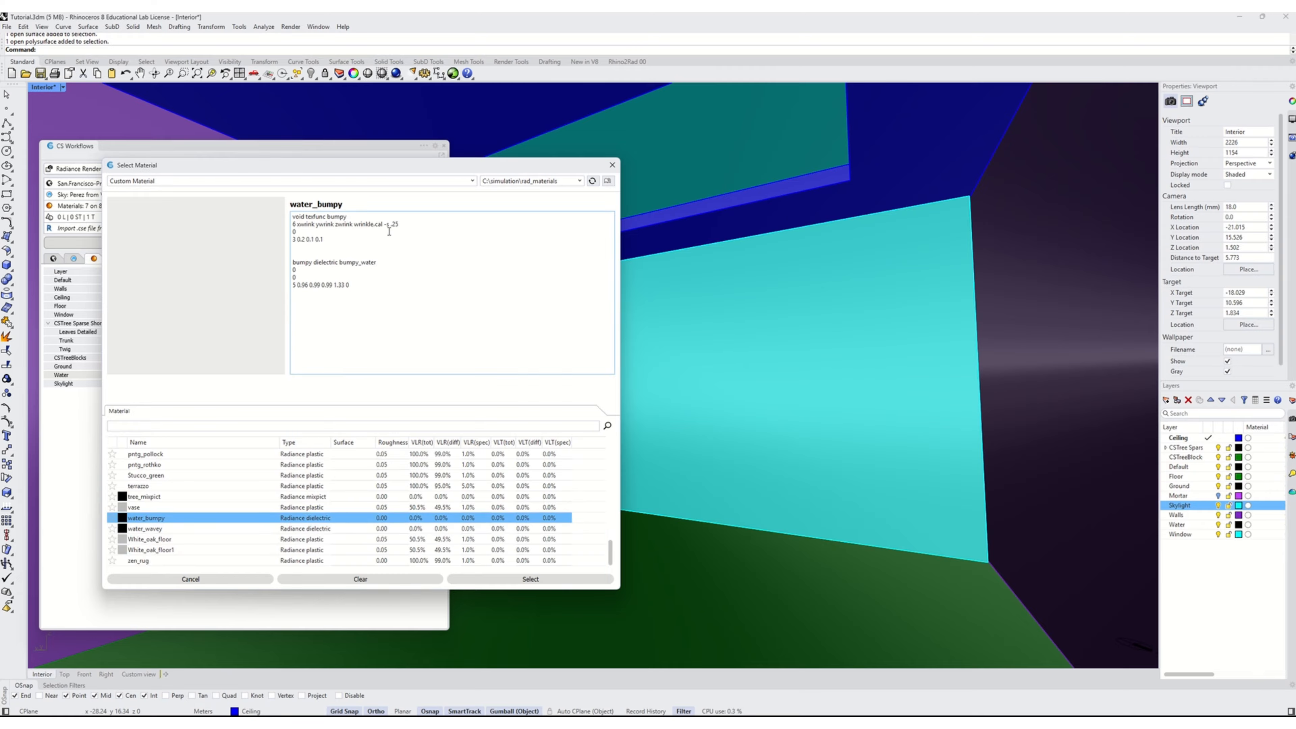
{"action": "left_click_drag", "start_coordinate": [399, 224], "coordinate": [386, 225]}
{"action": "left_click", "coordinate": [530, 580]}
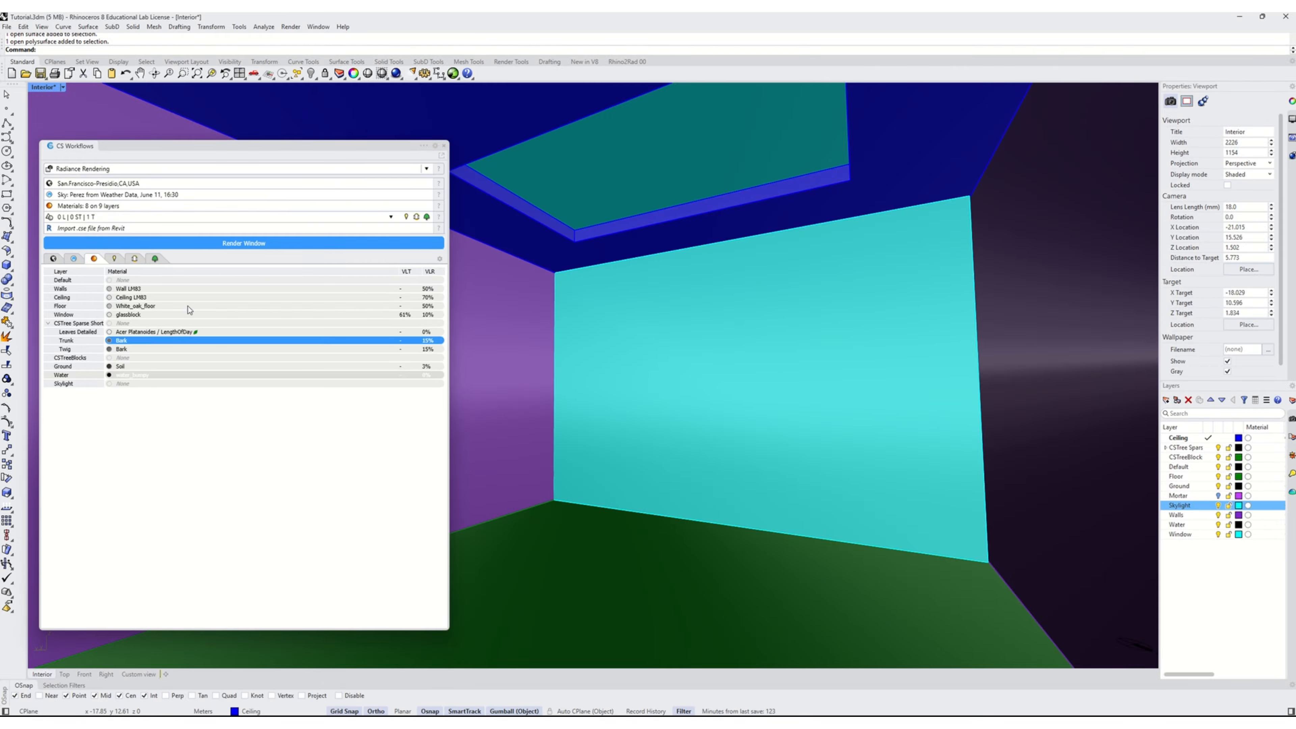
{"action": "left_click", "coordinate": [237, 359]}
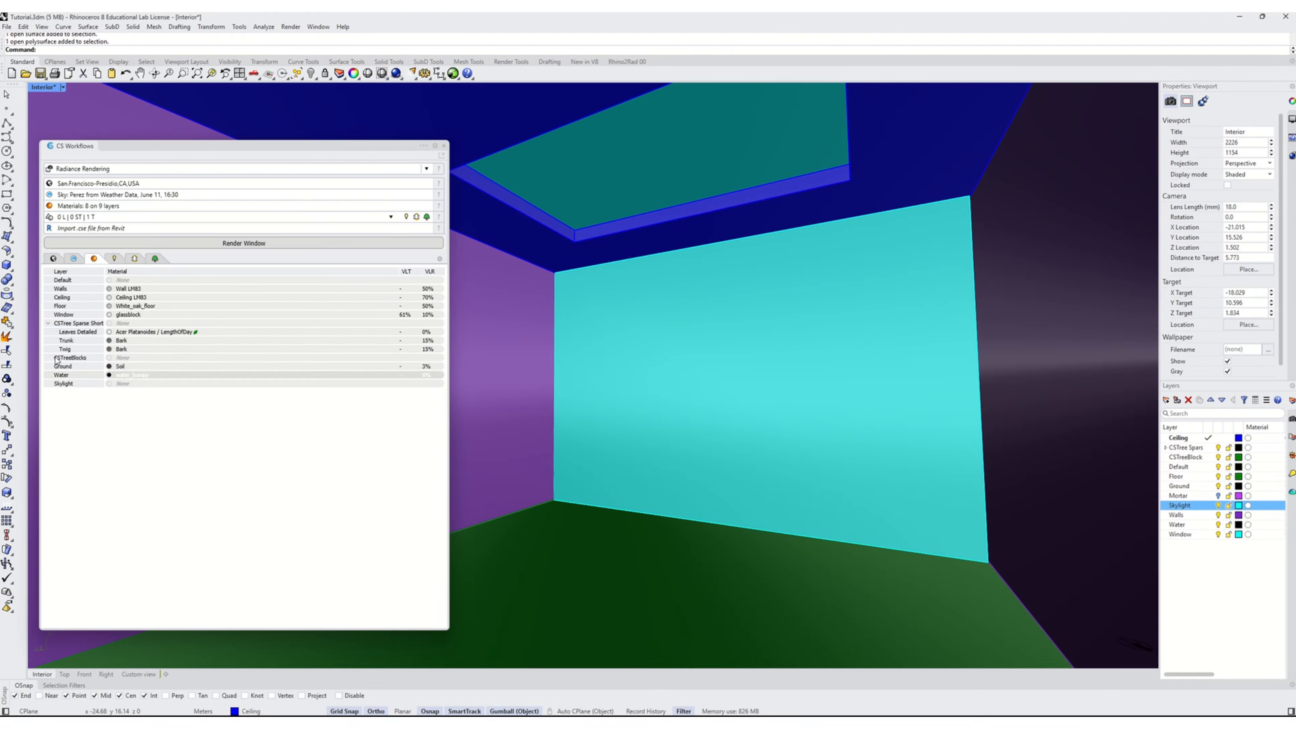
Assign the Starphire single-pane glass from Exterior Glass (with Dynamic Shade (optional)) to the Skylight layer
{"action": "double_click", "coordinate": [121, 387]}
{"action": "left_click_drag", "start_coordinate": [97, 142], "coordinate": [289, 142]}
{"action": "left_click", "coordinate": [283, 151]}
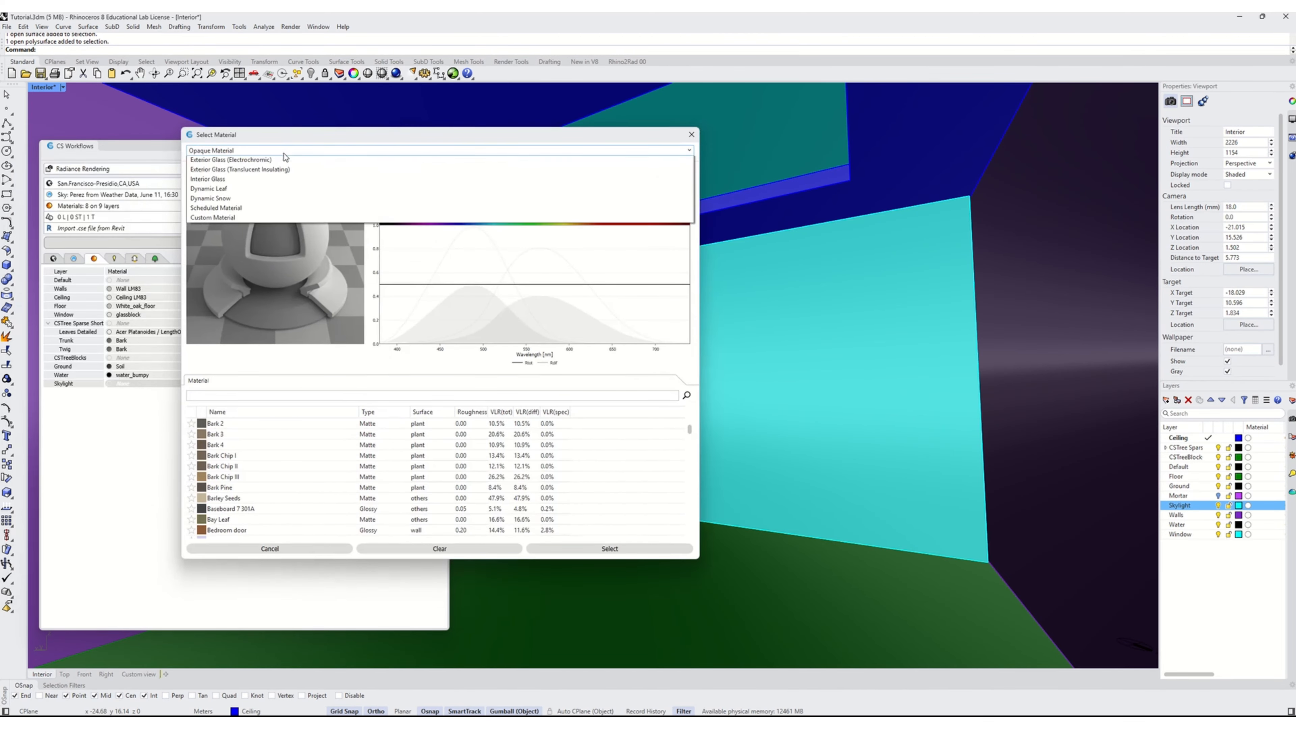
{"action": "left_click", "coordinate": [222, 170]}
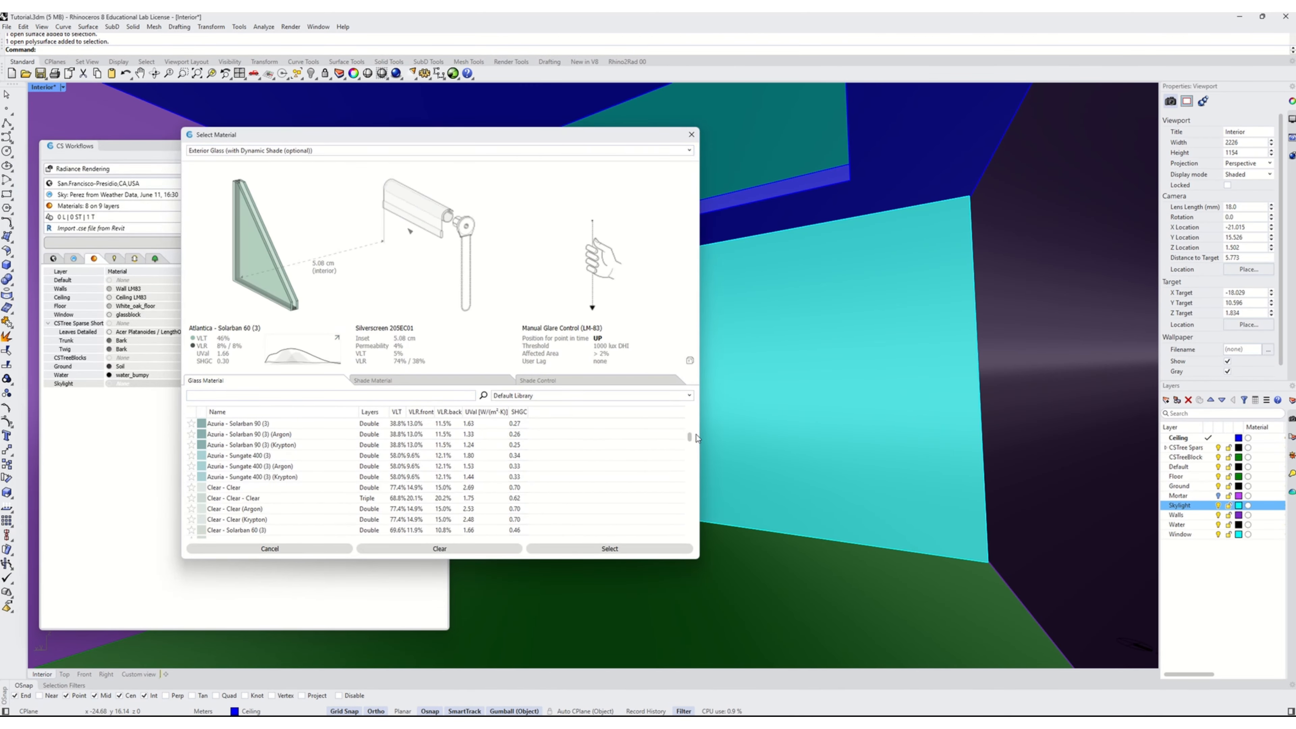
{"action": "left_click_drag", "start_coordinate": [689, 437], "coordinate": [687, 548]}
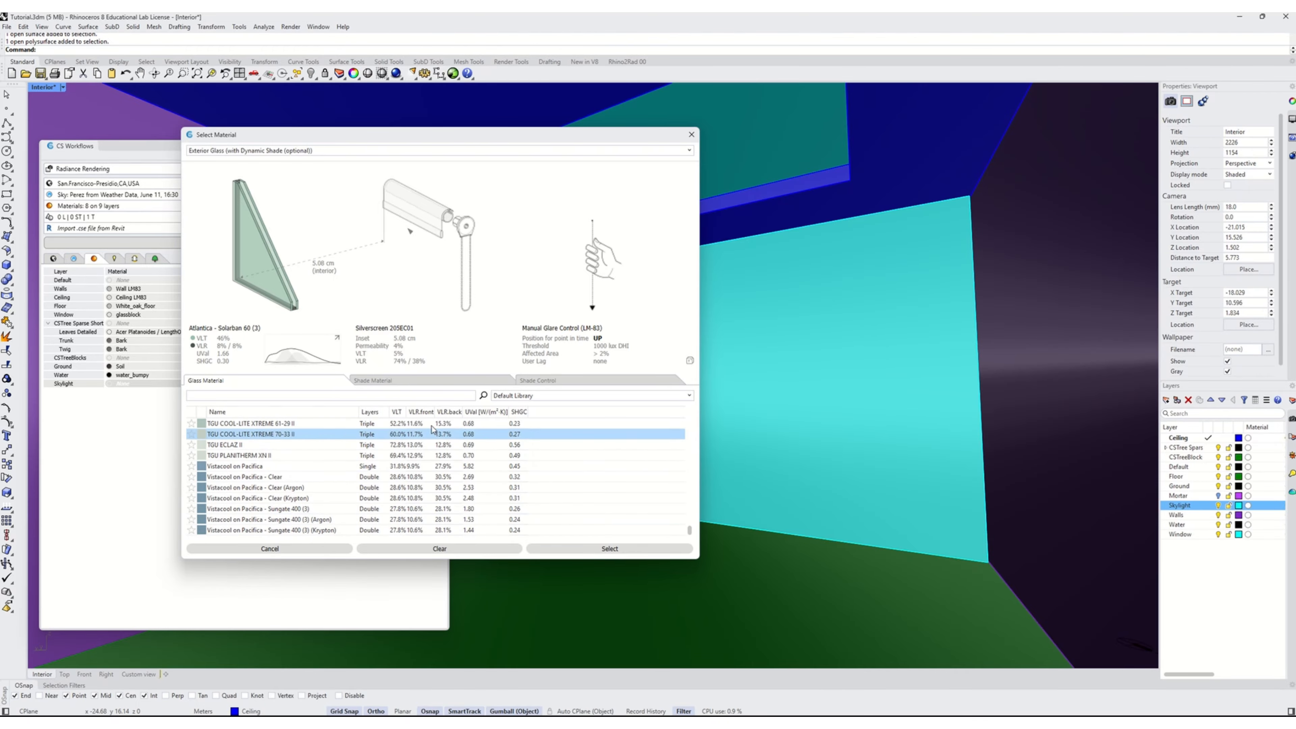
{"action": "left_click", "coordinate": [398, 412]}
{"action": "left_click", "coordinate": [220, 529]}
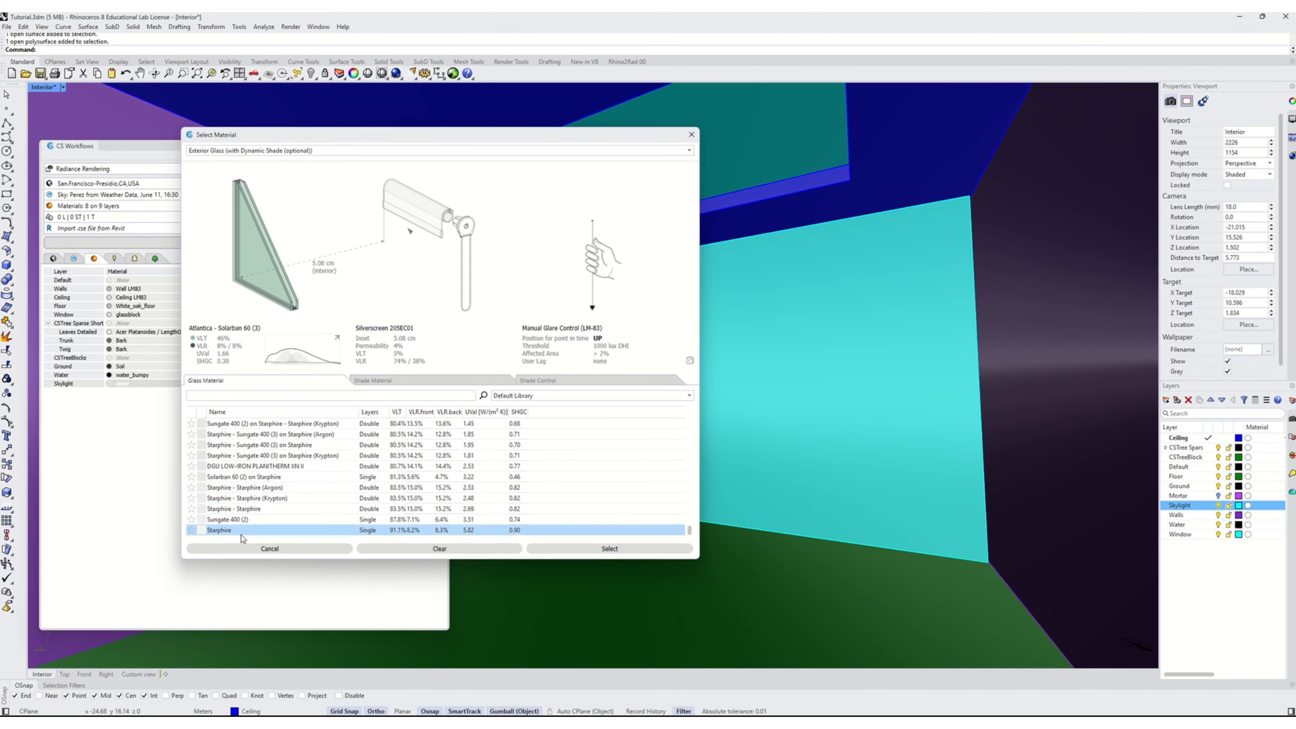
{"action": "left_click", "coordinate": [609, 548]}
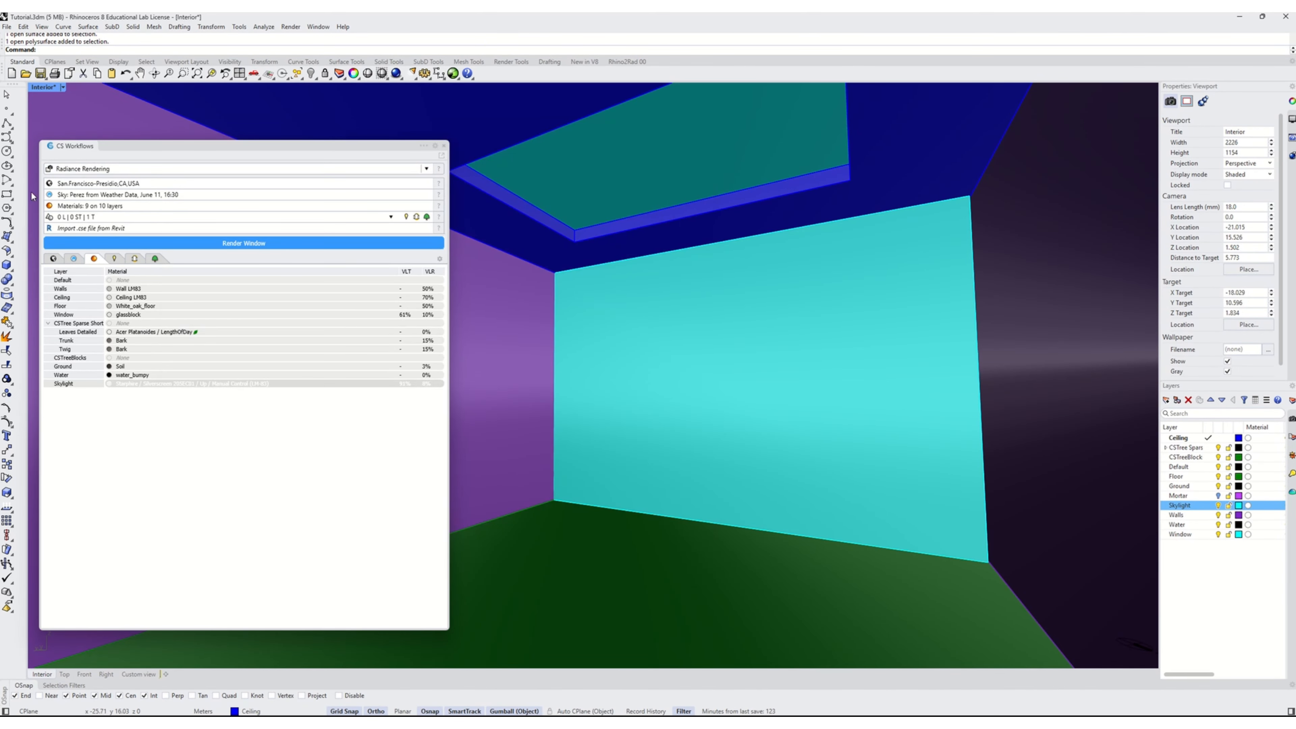
Open the Radiance render window and start rendering the interior perspective
{"action": "left_click", "coordinate": [249, 244]}
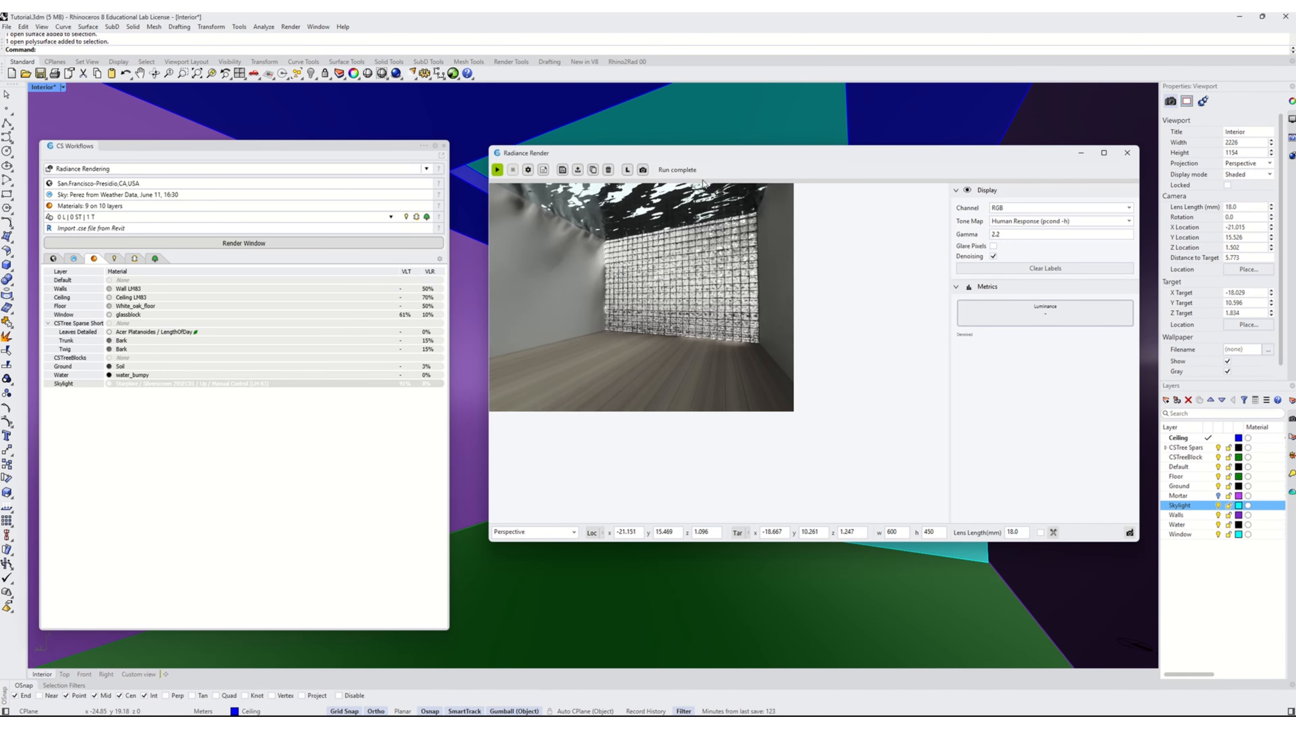
{"action": "left_click", "coordinate": [497, 170]}
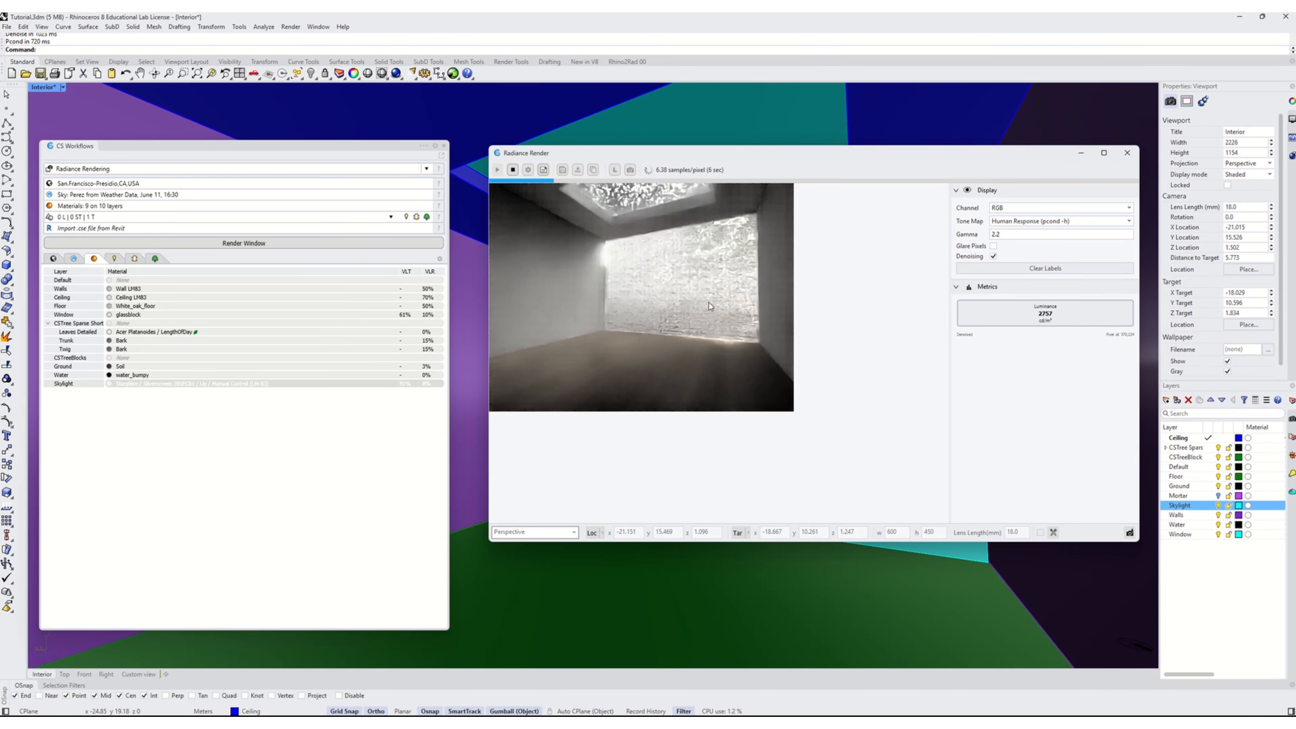
Replace the Window layer's material with Starphire from Exterior Glass (with Dynamic Shade (optional))
{"action": "left_click", "coordinate": [152, 314]}
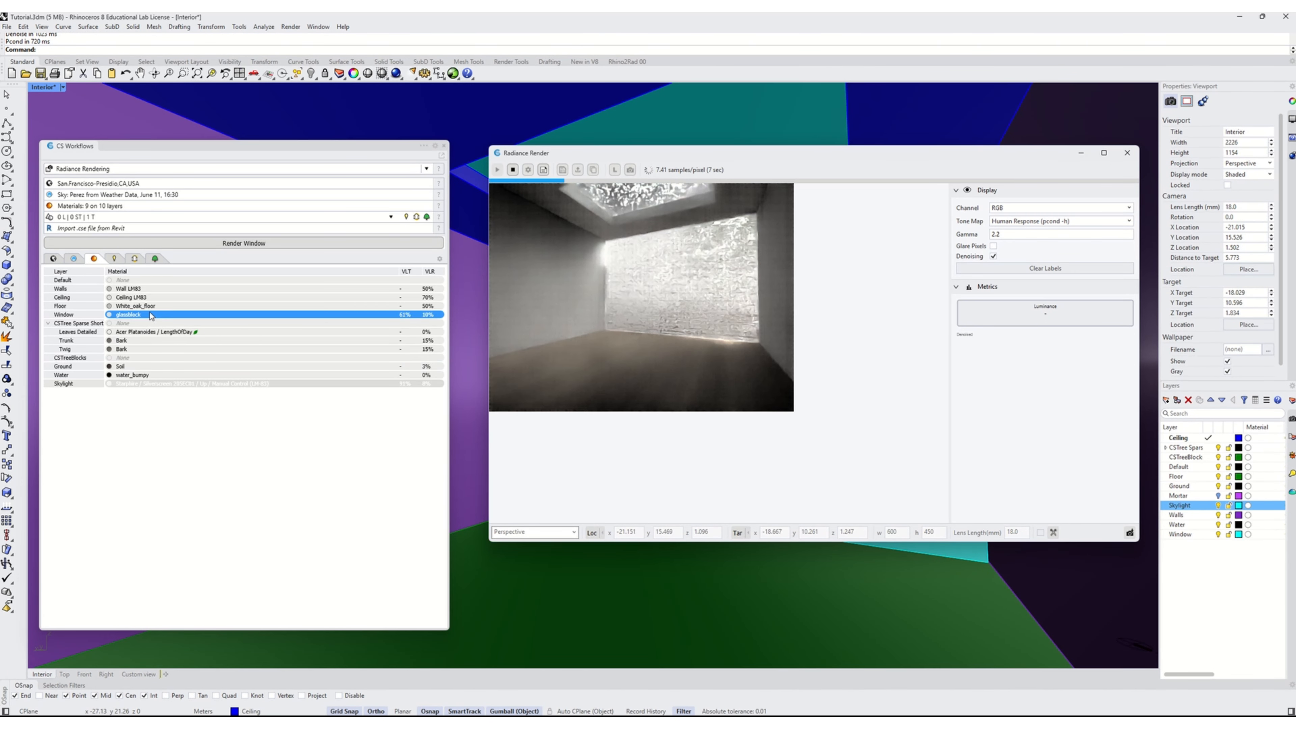
{"action": "double_click", "coordinate": [132, 315]}
{"action": "left_click_drag", "start_coordinate": [111, 175], "coordinate": [298, 164]}
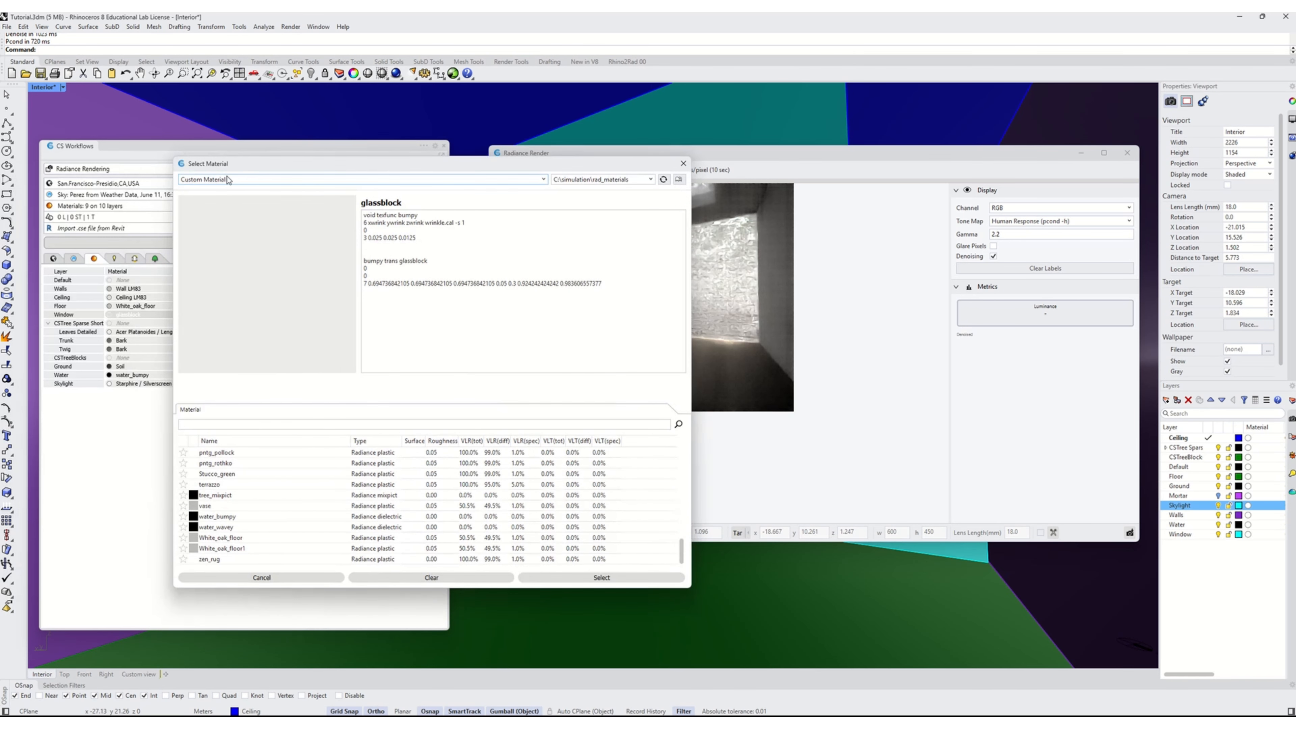
{"action": "left_click", "coordinate": [228, 180]}
{"action": "left_click", "coordinate": [204, 200]}
{"action": "scroll", "coordinate": [336, 522], "scroll_direction": "down", "scroll_amount": 15}
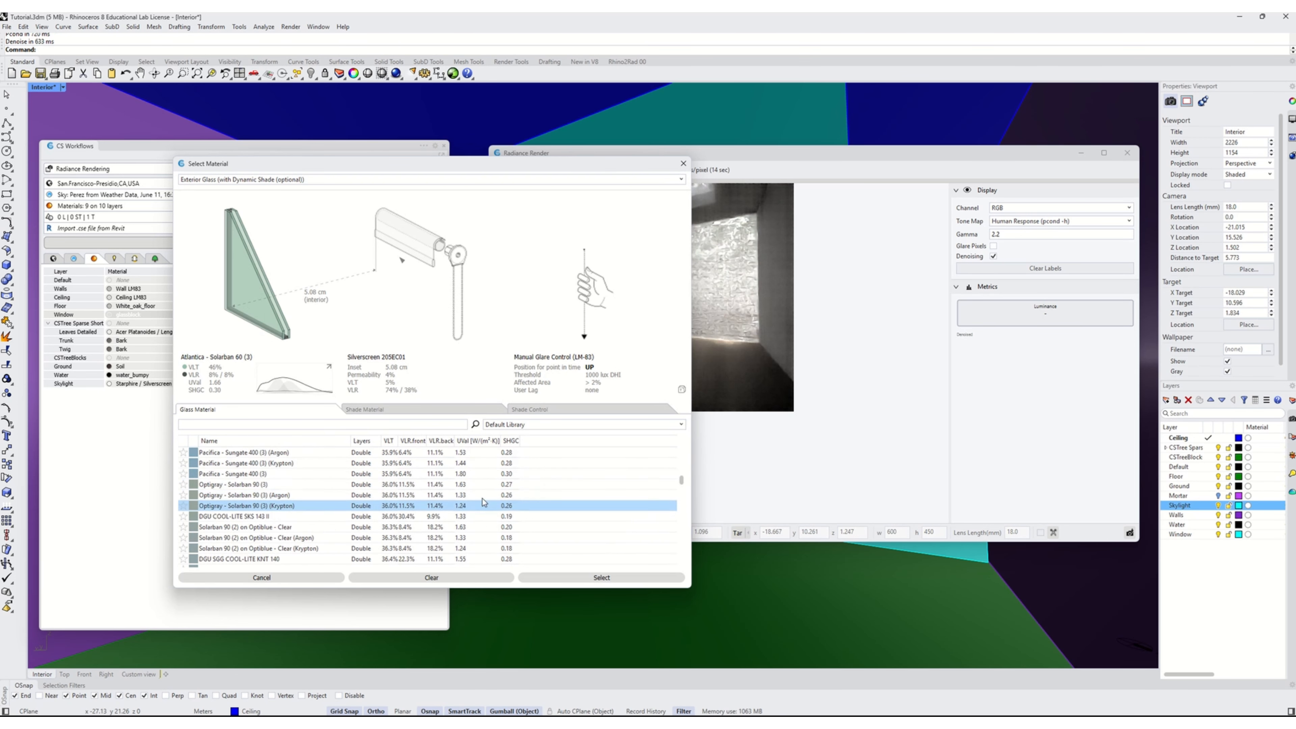
{"action": "left_click_drag", "start_coordinate": [684, 503], "coordinate": [678, 603]}
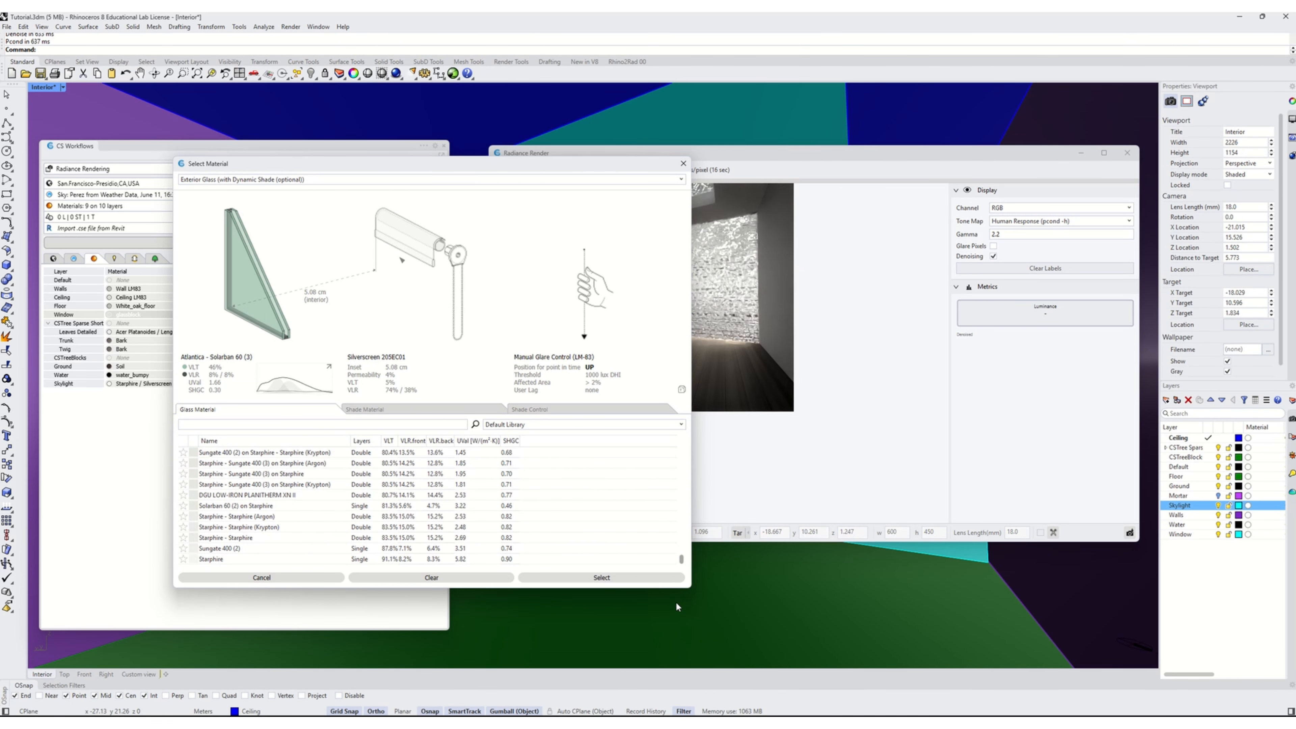
{"action": "left_click", "coordinate": [255, 560]}
{"action": "left_click", "coordinate": [561, 577]}
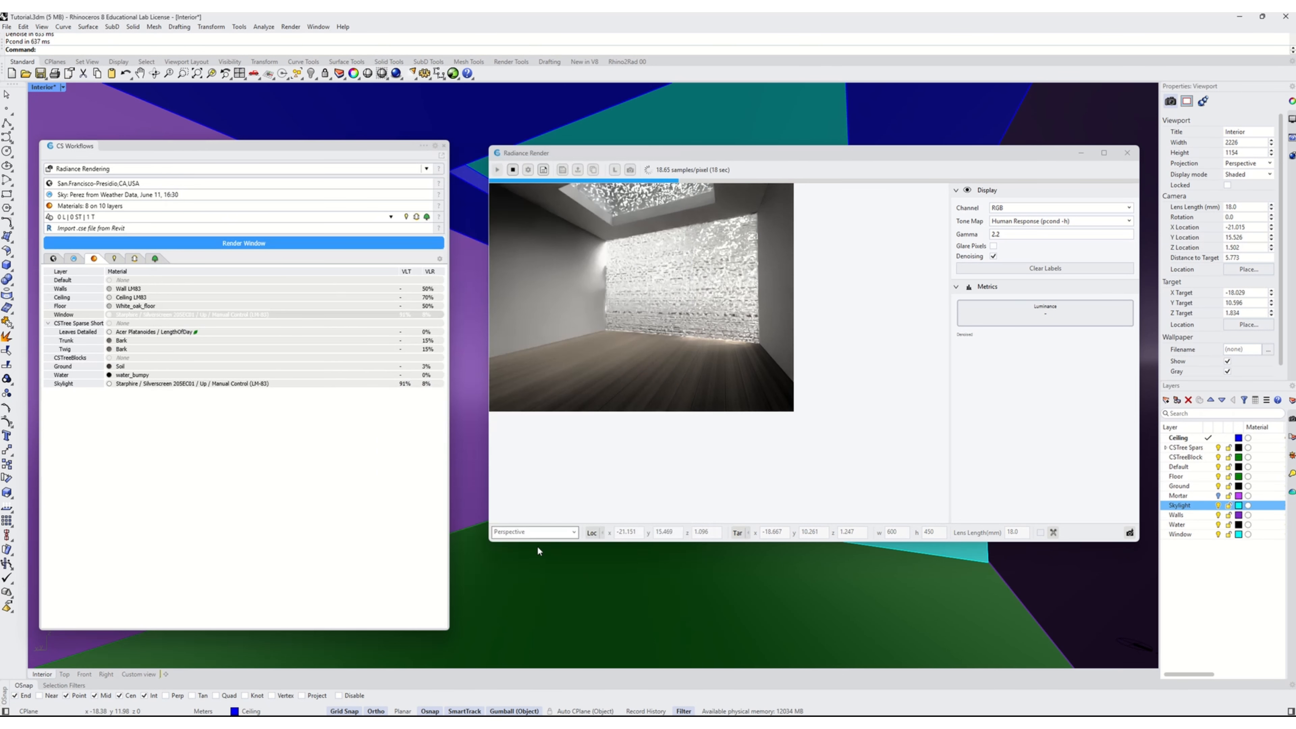
Stop the running render and start a new one with the updated window glass
{"action": "left_click", "coordinate": [499, 163]}
{"action": "left_click", "coordinate": [512, 169]}
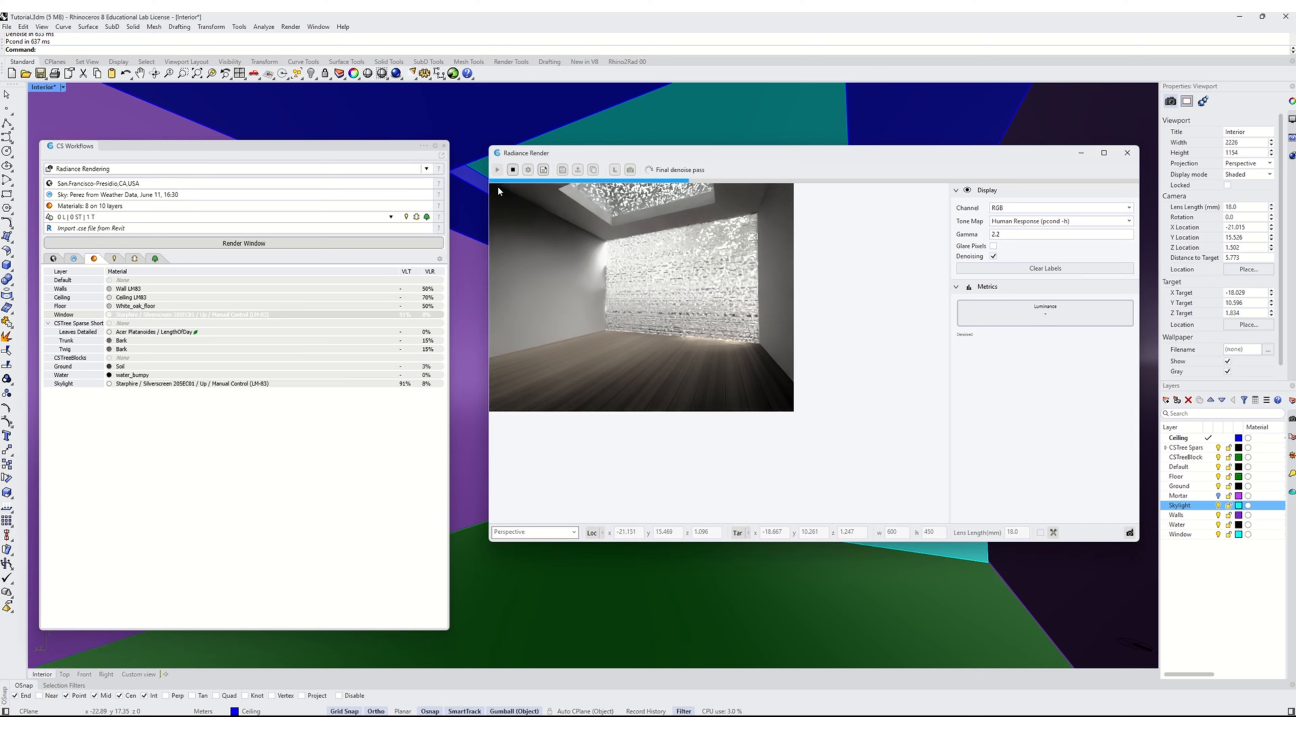
{"action": "left_click", "coordinate": [497, 170]}
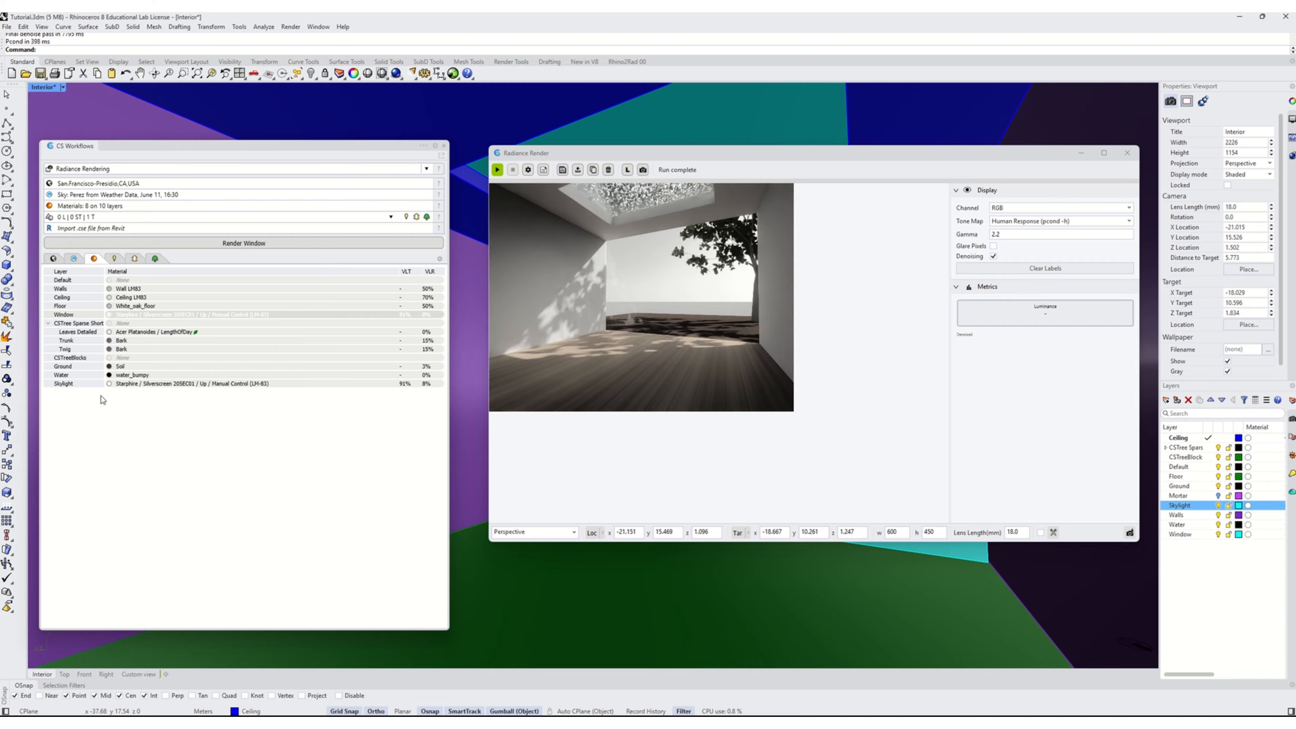
Clear the water_bumpy material from the Water layer
{"action": "left_click", "coordinate": [123, 386]}
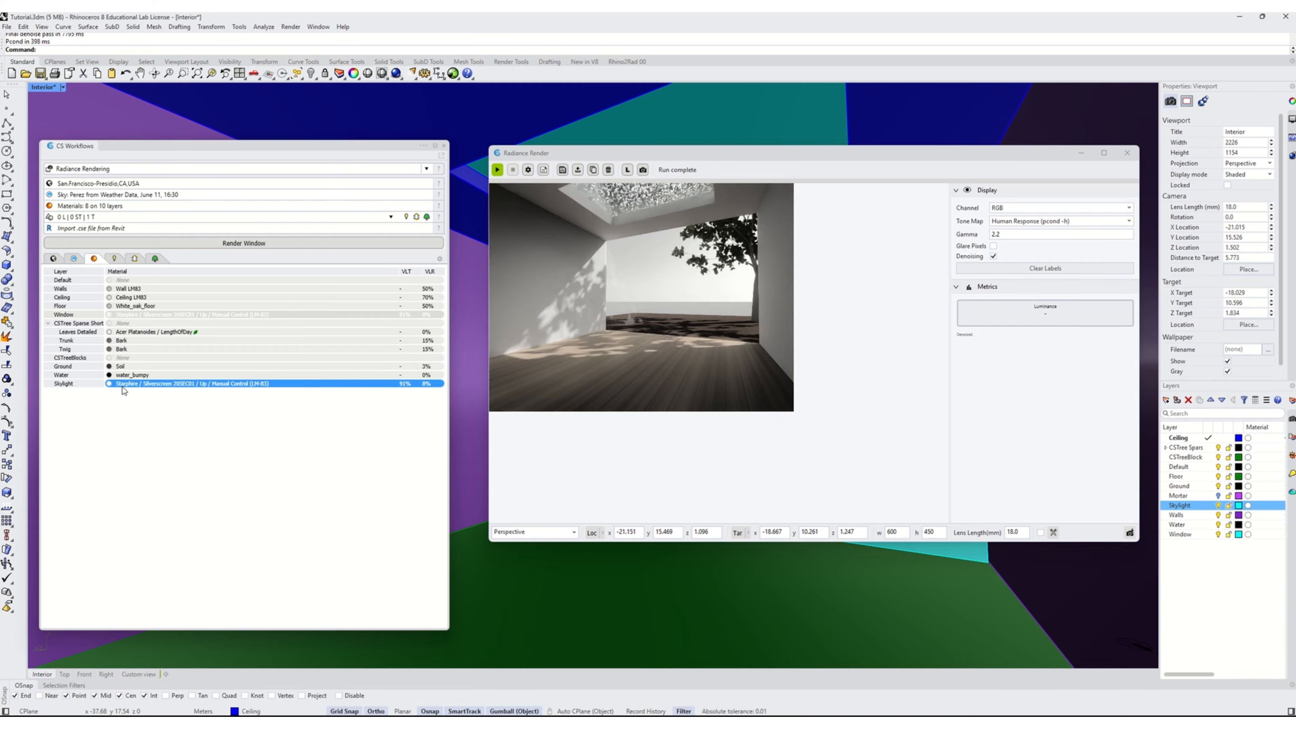
{"action": "double_click", "coordinate": [123, 384]}
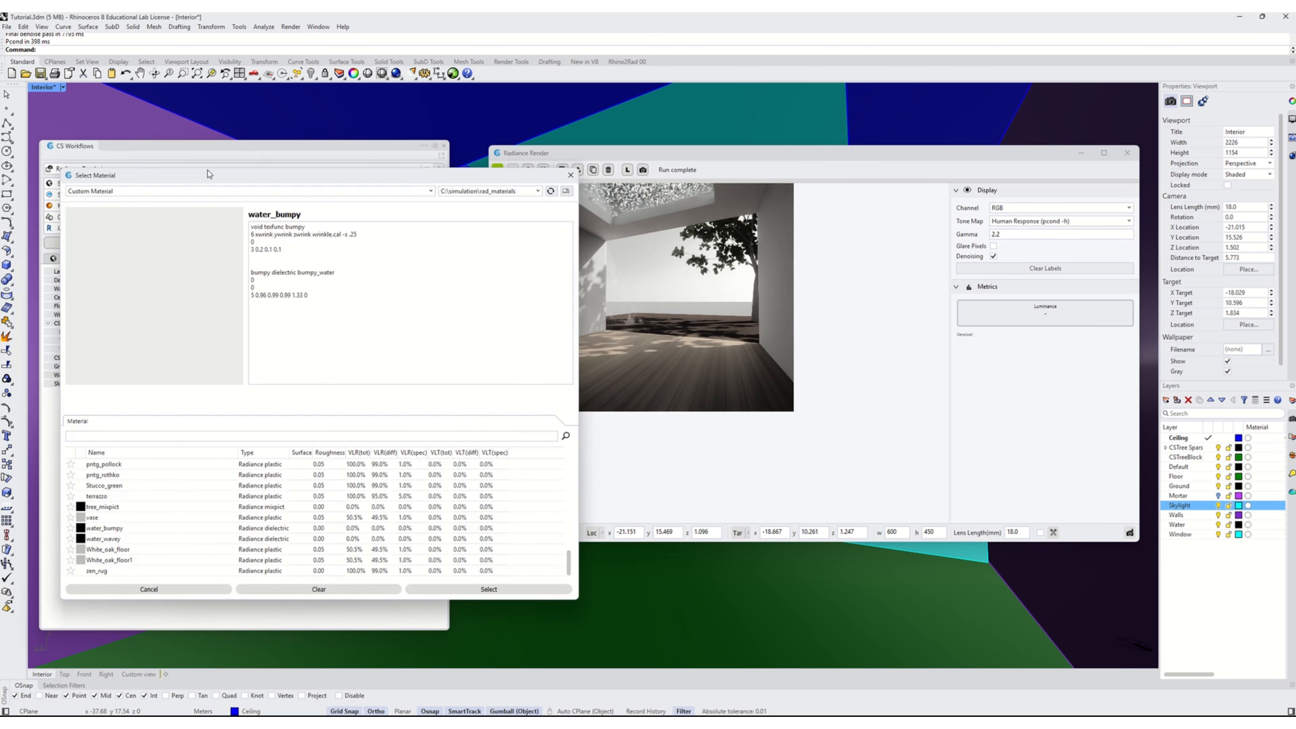
{"action": "left_click", "coordinate": [375, 588]}
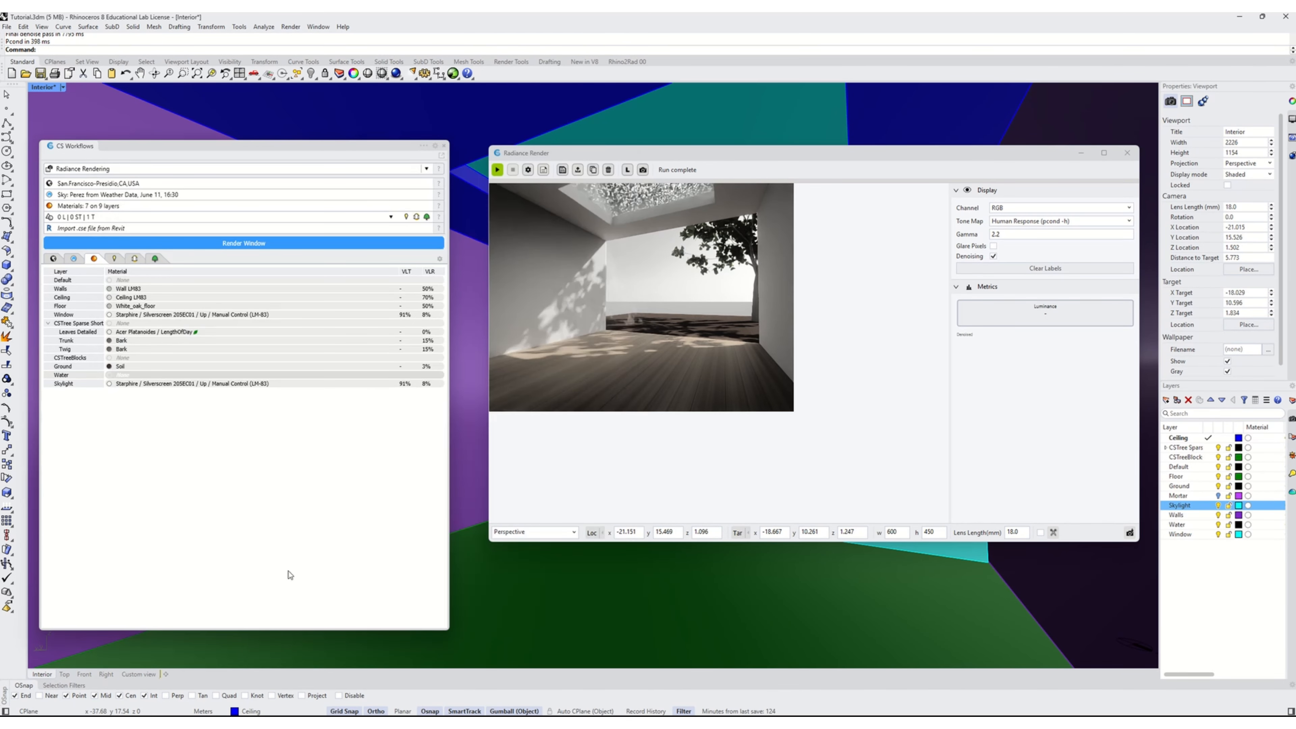
Assign the opaque material Wall LM83 to the Skylight layer
{"action": "left_click", "coordinate": [132, 385]}
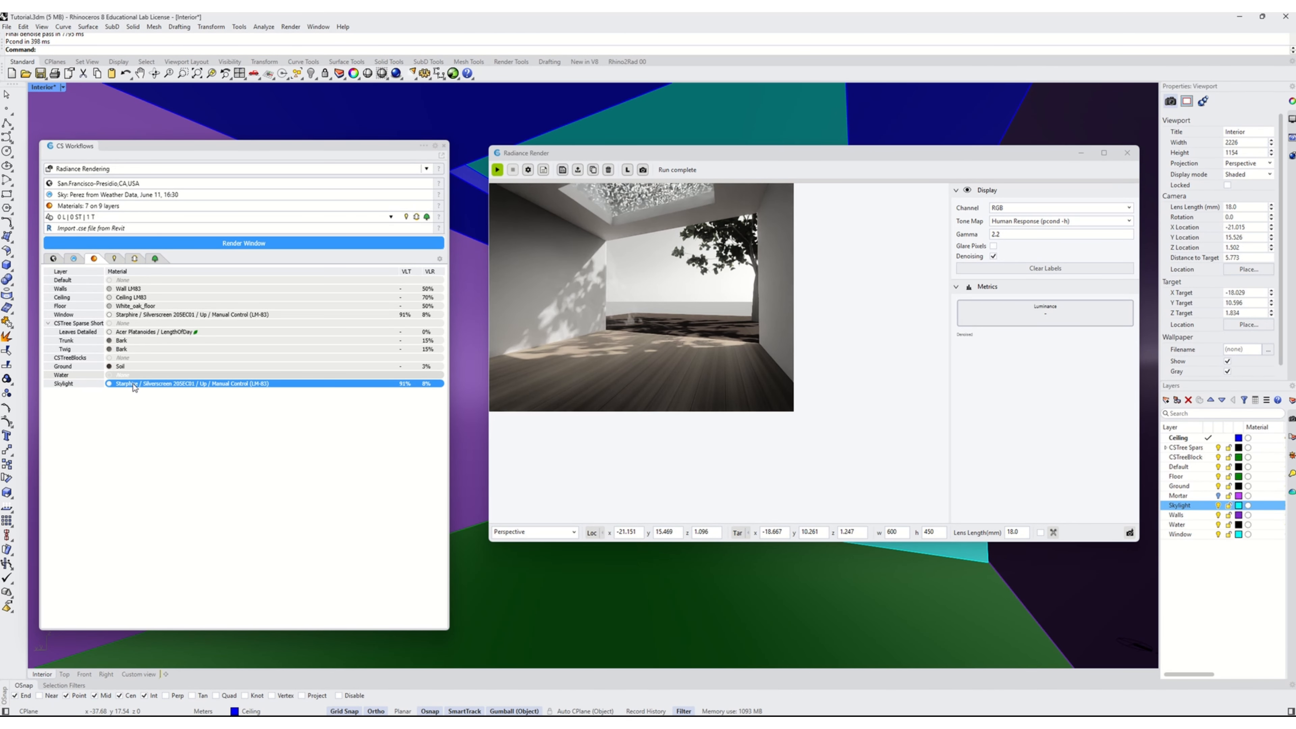
{"action": "double_click", "coordinate": [134, 387]}
{"action": "left_click_drag", "start_coordinate": [79, 183], "coordinate": [149, 182]}
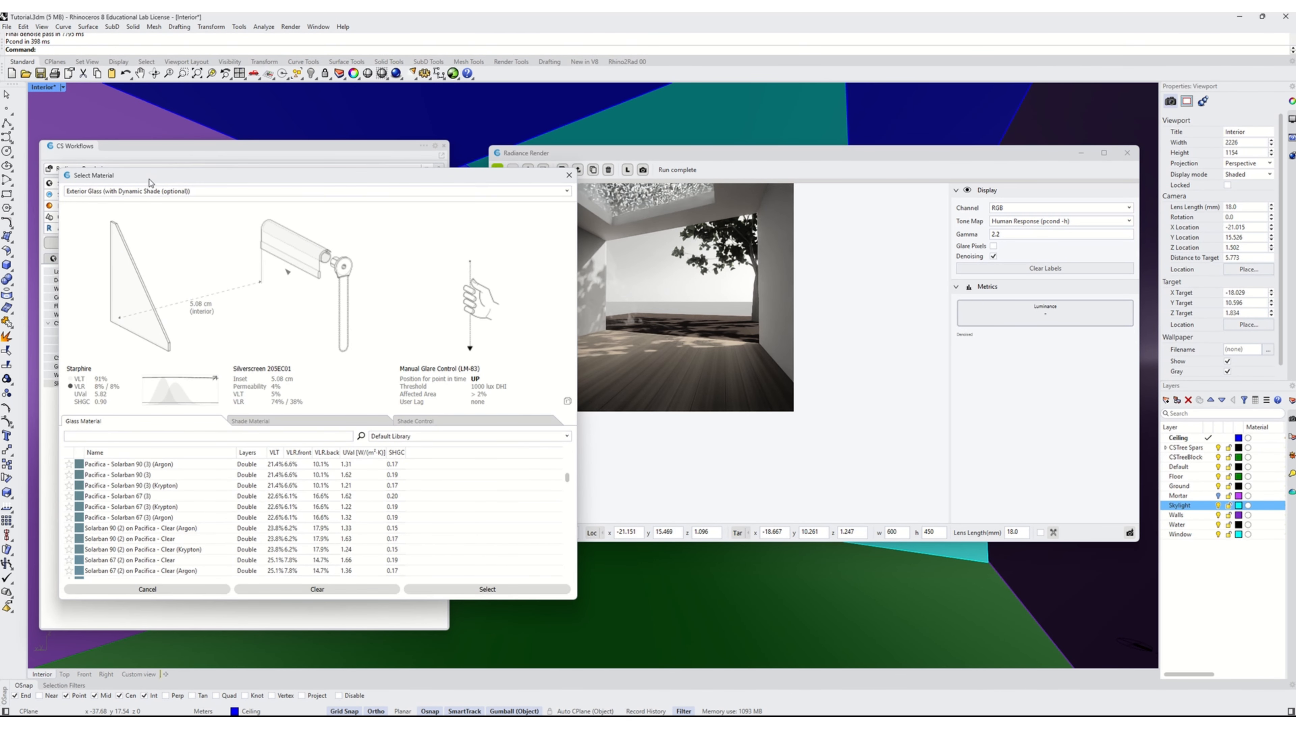
{"action": "left_click", "coordinate": [150, 191]}
{"action": "left_click", "coordinate": [81, 205]}
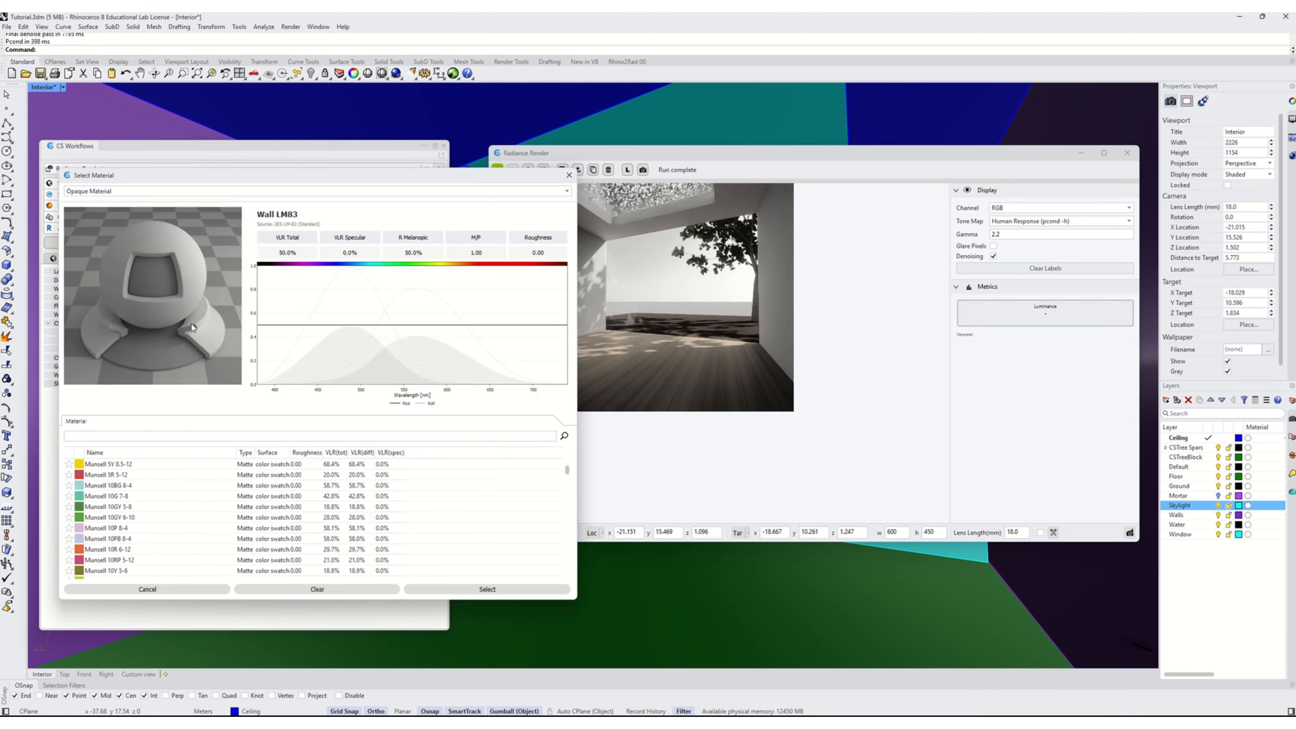
{"action": "left_click", "coordinate": [434, 590]}
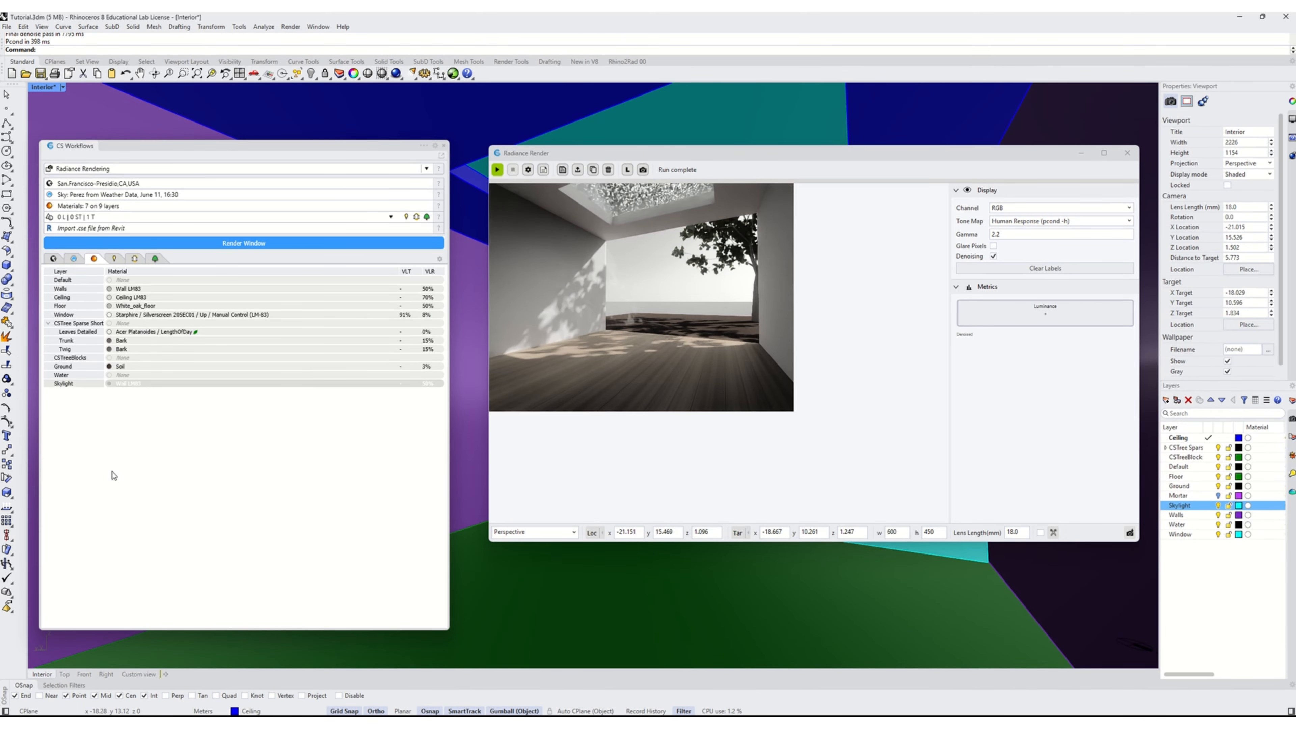
Set the Window layer's material type to Custom Material and load the materials from C:\simulation\rad_materials
{"action": "left_click", "coordinate": [69, 316]}
{"action": "double_click", "coordinate": [129, 316]}
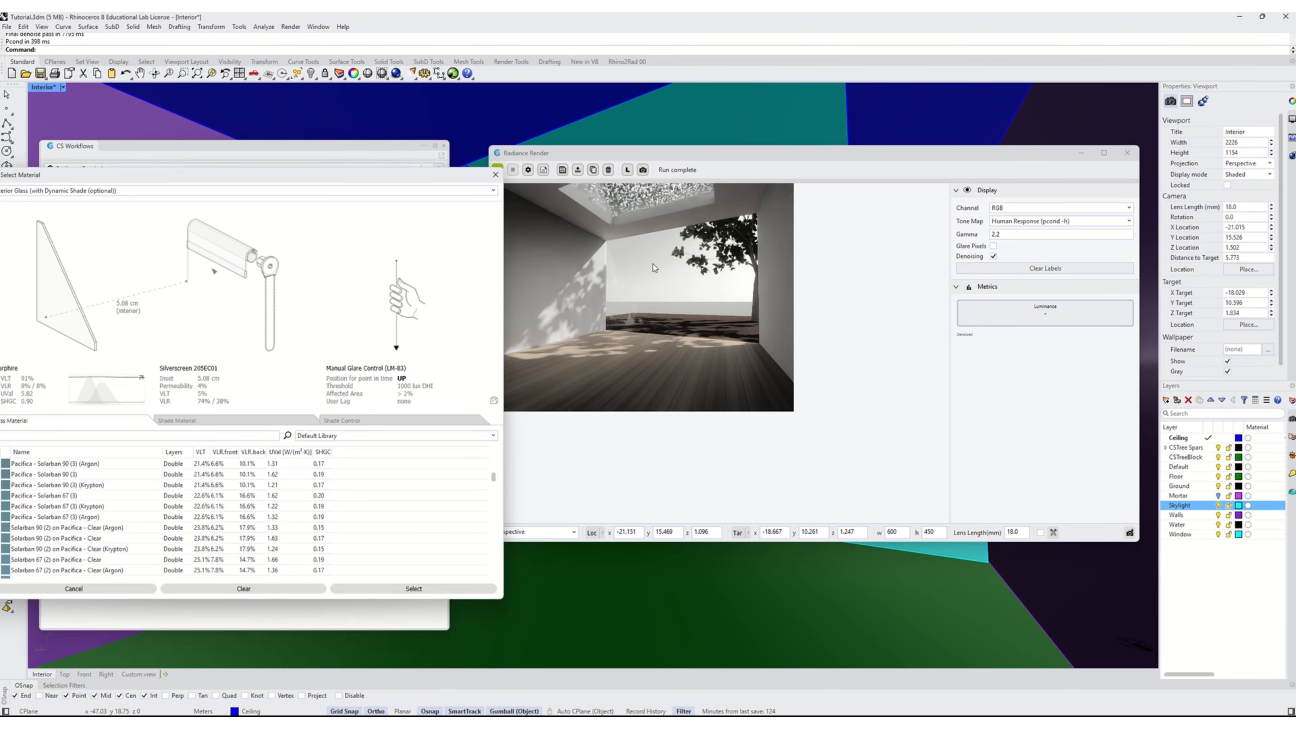
{"action": "left_click_drag", "start_coordinate": [217, 176], "coordinate": [338, 179]}
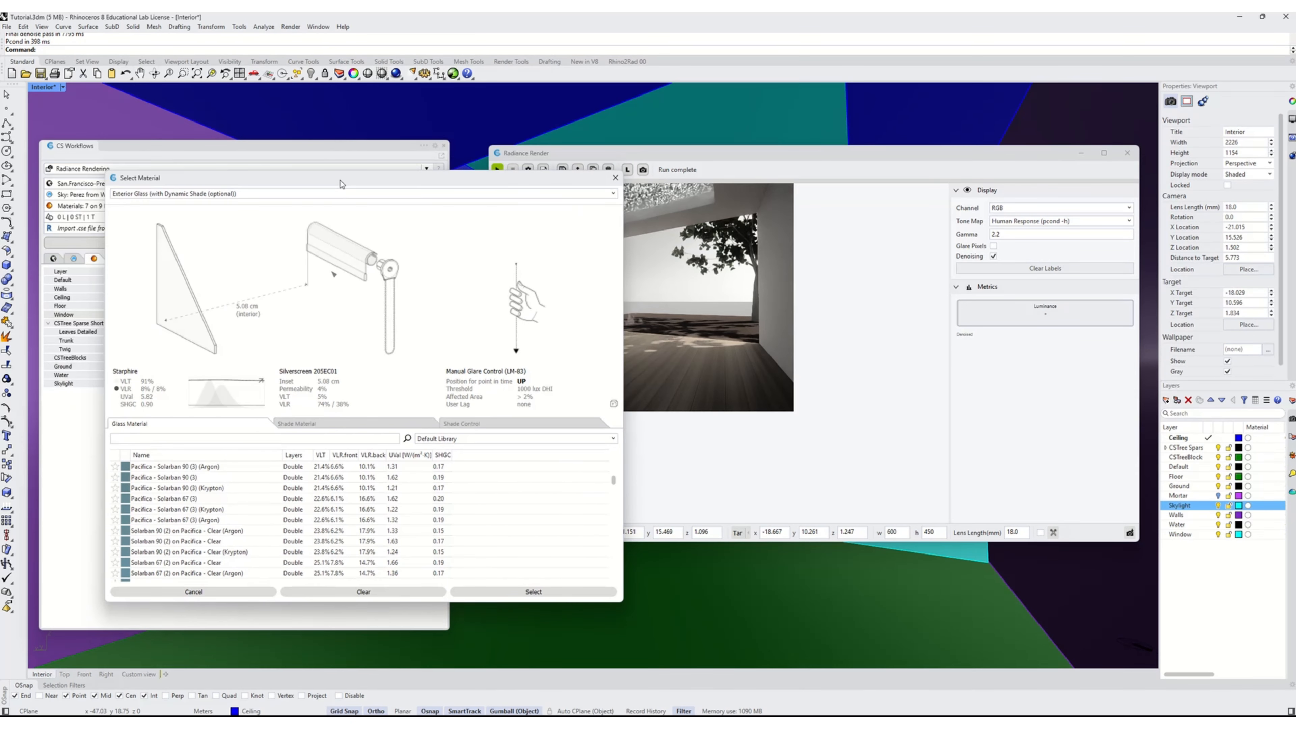
{"action": "left_click", "coordinate": [162, 197]}
{"action": "left_click", "coordinate": [153, 284]}
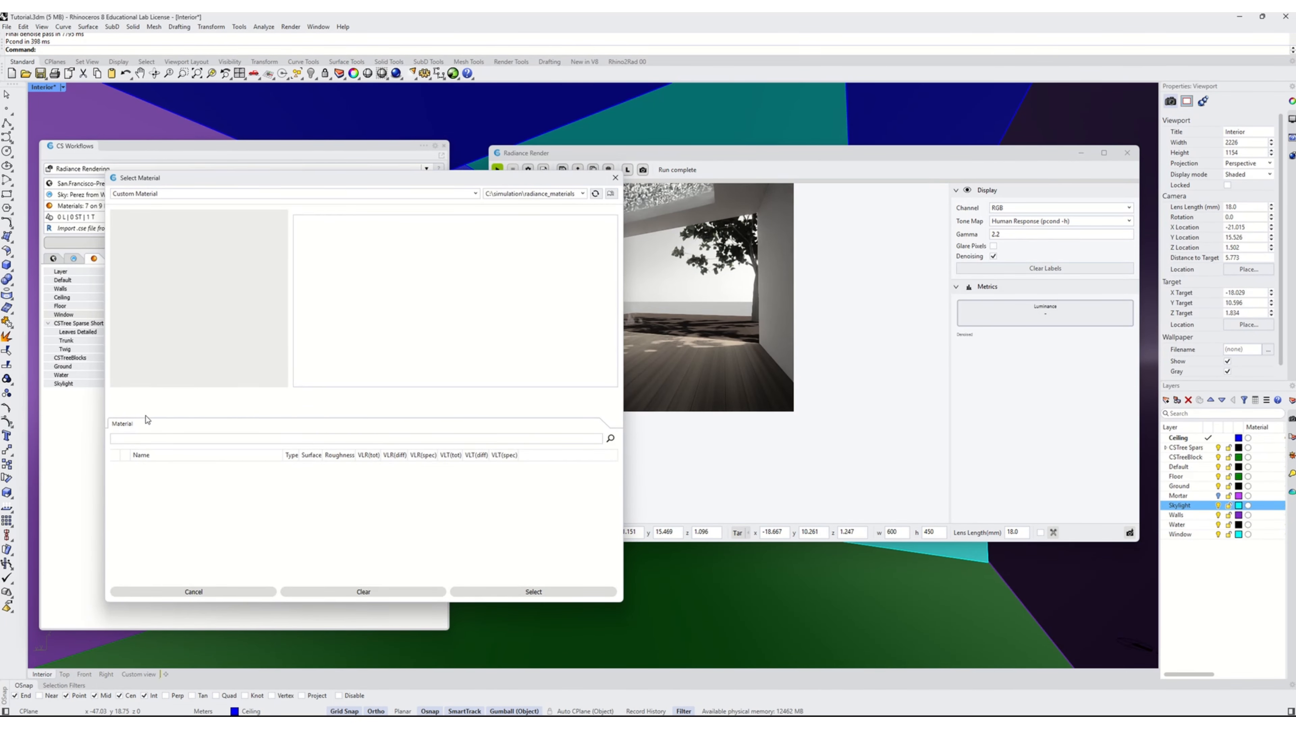
{"action": "left_click", "coordinate": [546, 194]}
{"action": "left_click", "coordinate": [535, 214]}
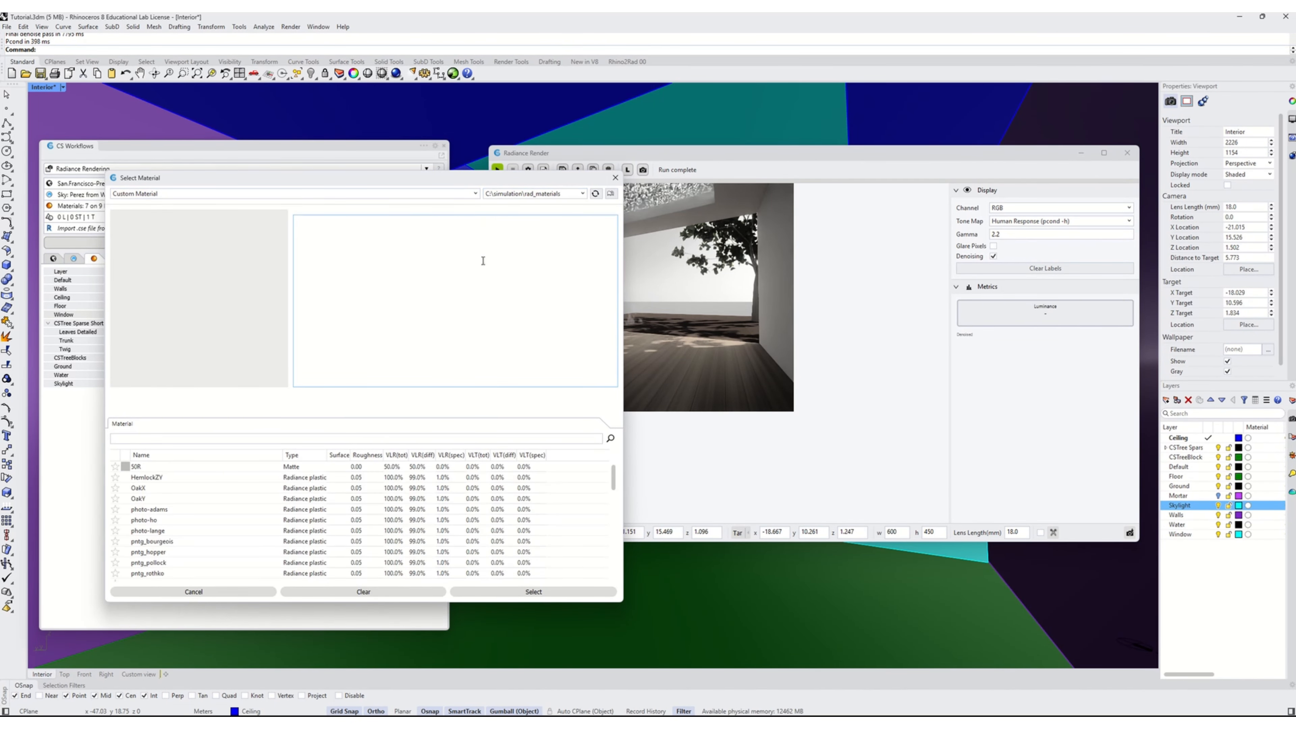
Filter the custom materials by "GLA" and choose glassblock for the Window layer
{"action": "scroll", "coordinate": [248, 524], "scroll_direction": "down", "scroll_amount": 5}
{"action": "scroll", "coordinate": [244, 528], "scroll_direction": "up", "scroll_amount": 3}
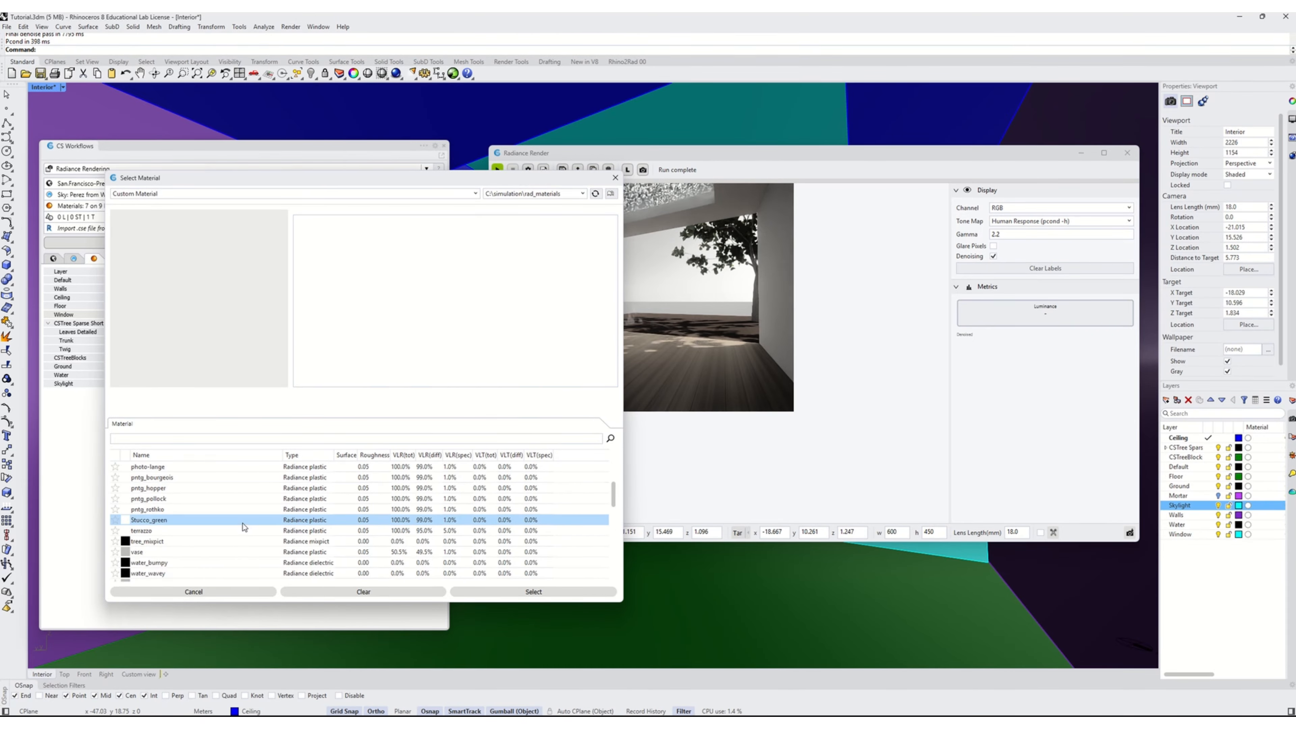
{"action": "left_click", "coordinate": [180, 449]}
{"action": "type", "text": "GLA"}
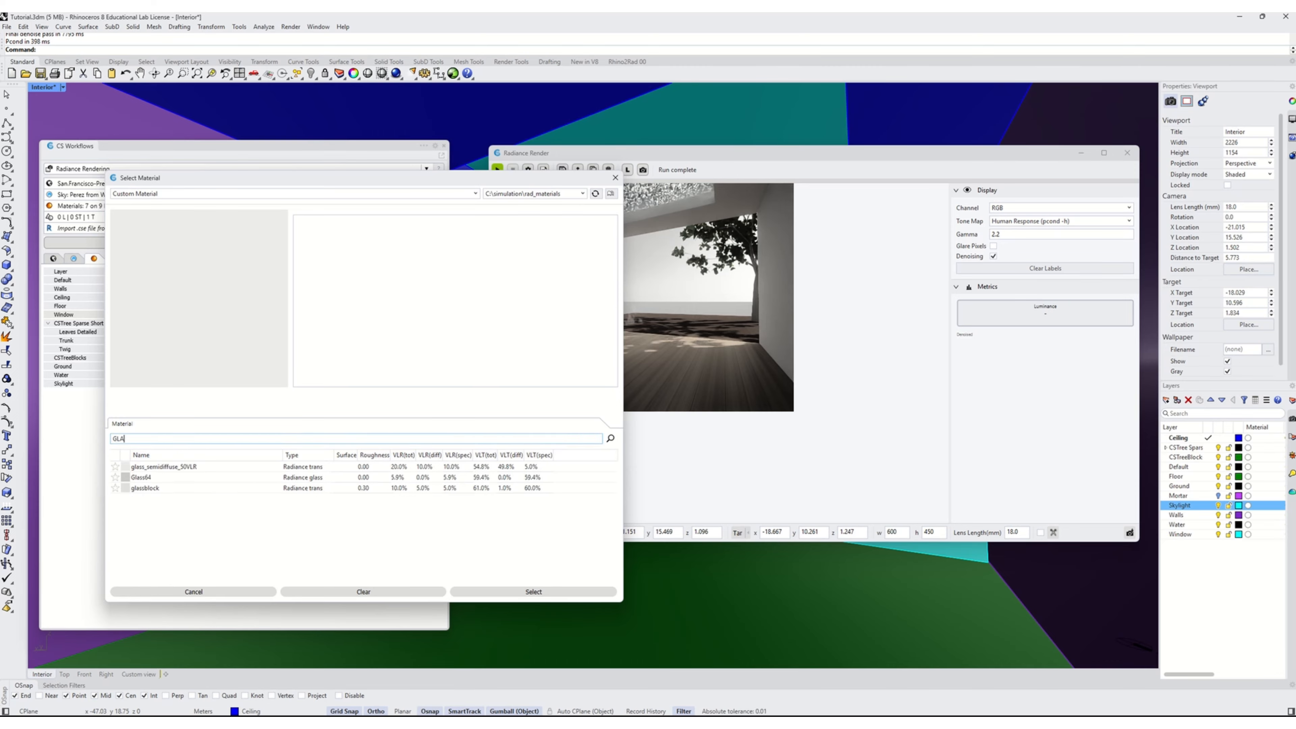
{"action": "left_click", "coordinate": [245, 487]}
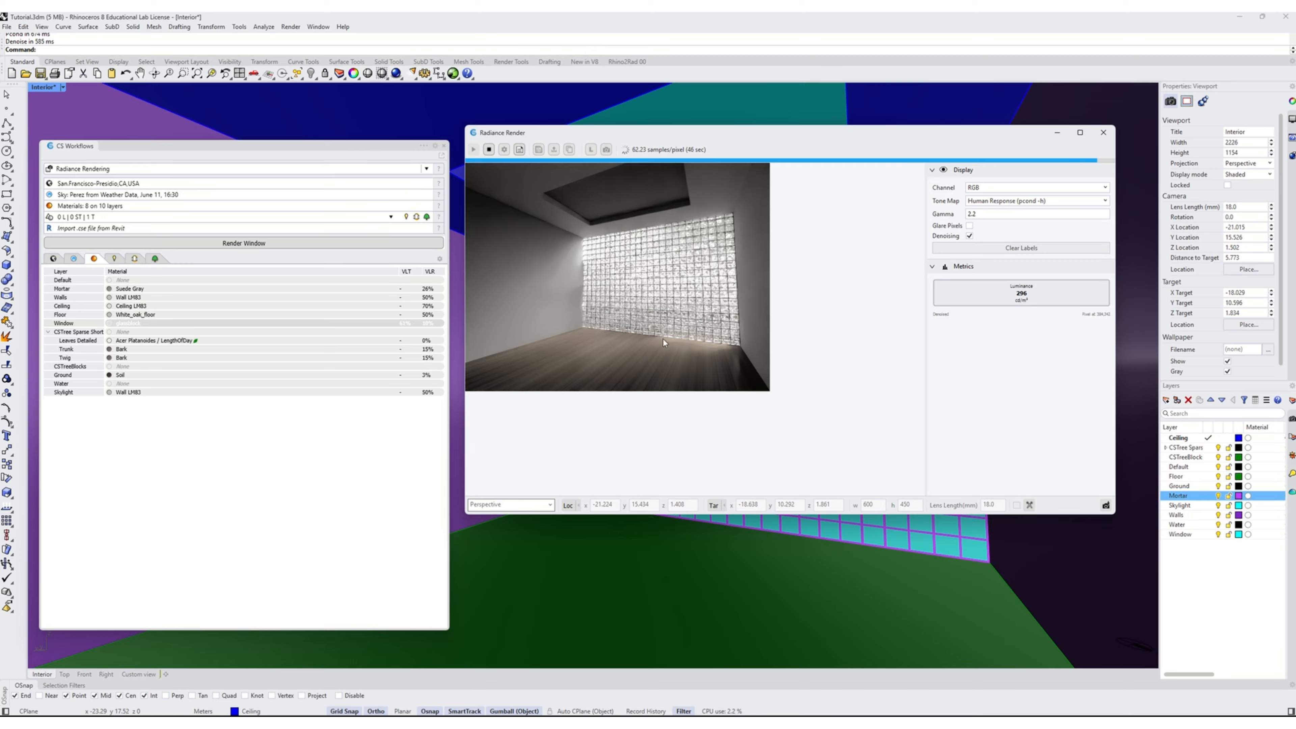
Stop the running Radiance render of the glass block wall
{"action": "left_click", "coordinate": [488, 151]}
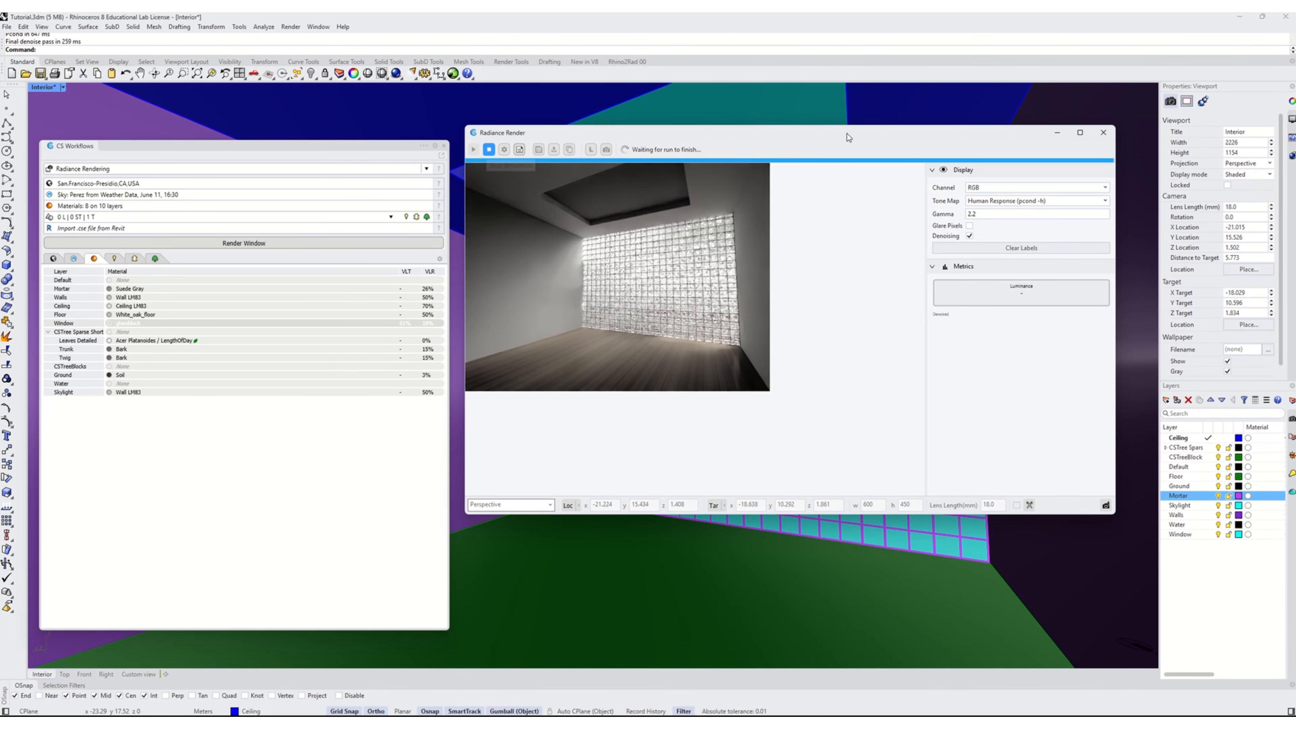